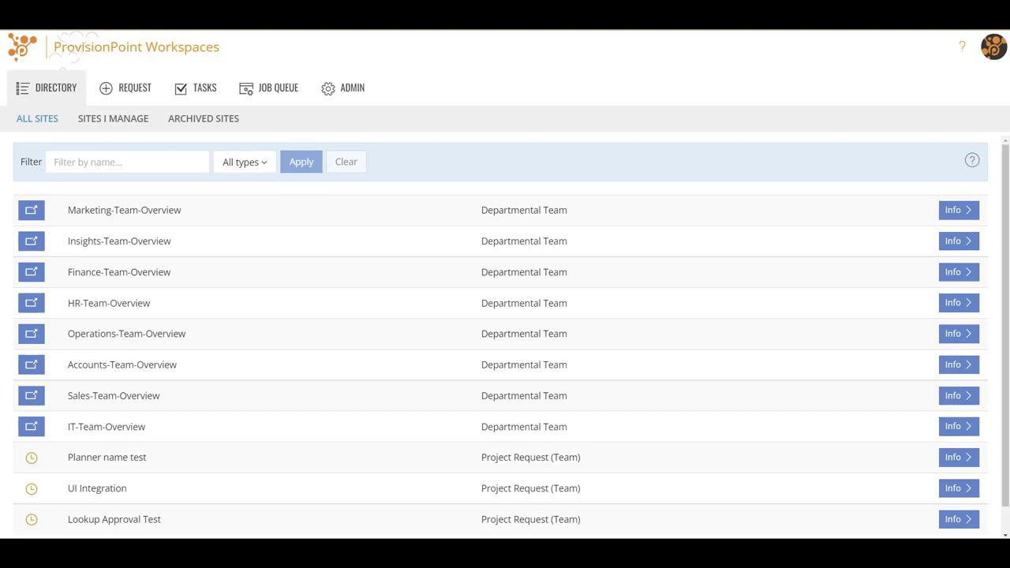
- Review the admin Group Settings, then the Sensitivity Labels list with Internal and Confidential
left_click(353, 96)
mouse_move(457, 117)
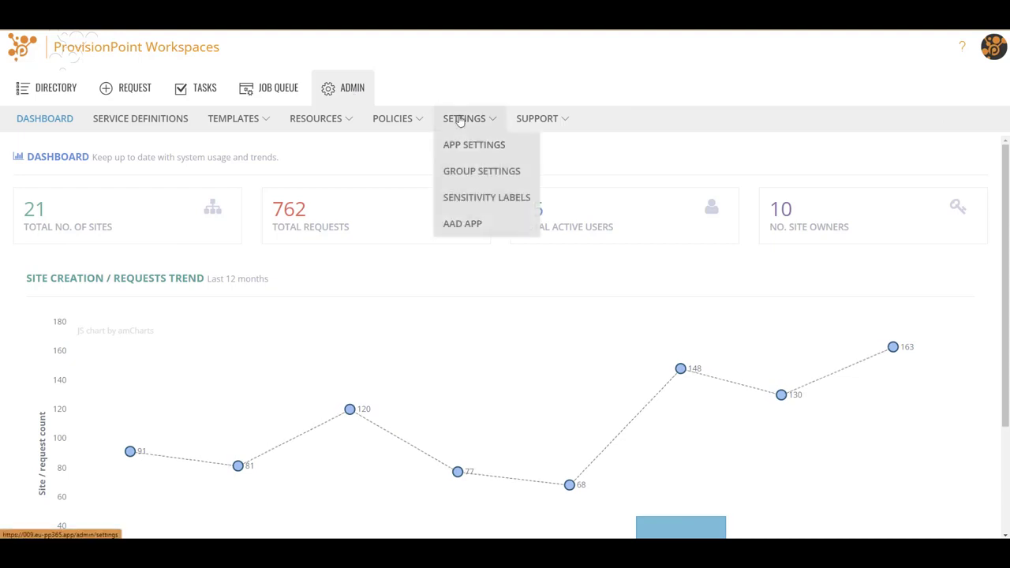
left_click(468, 168)
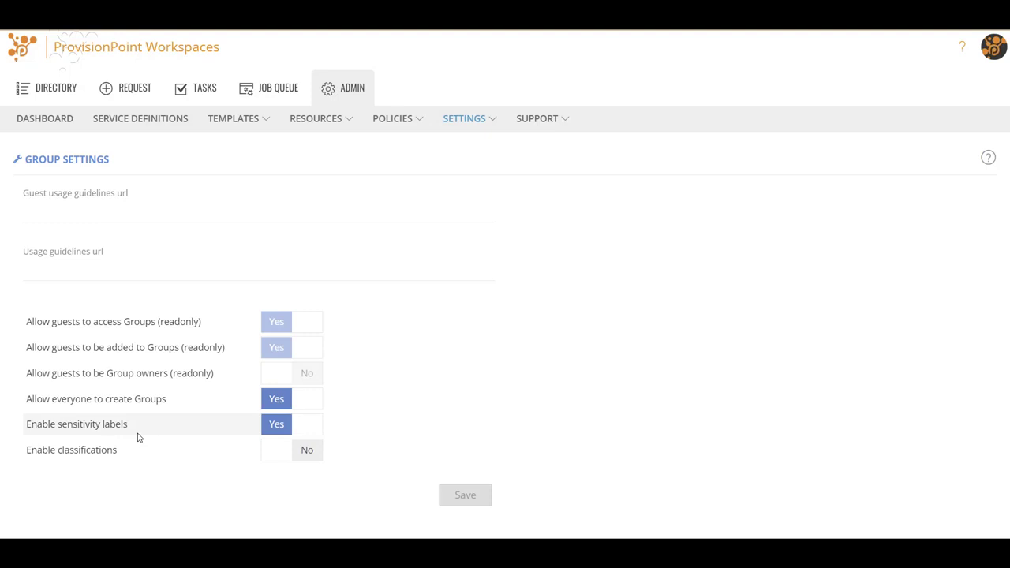
mouse_move(448, 133)
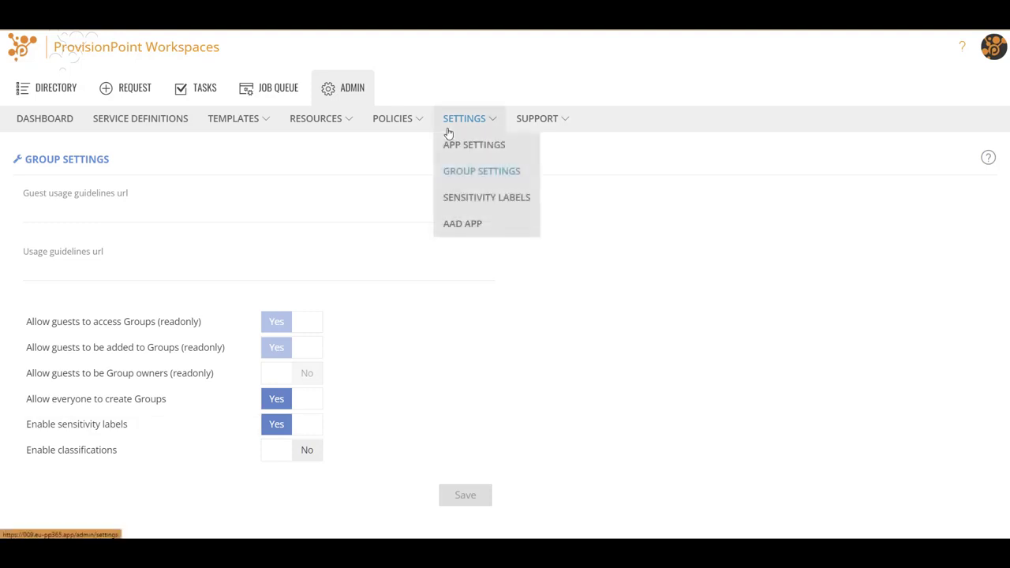
left_click(467, 198)
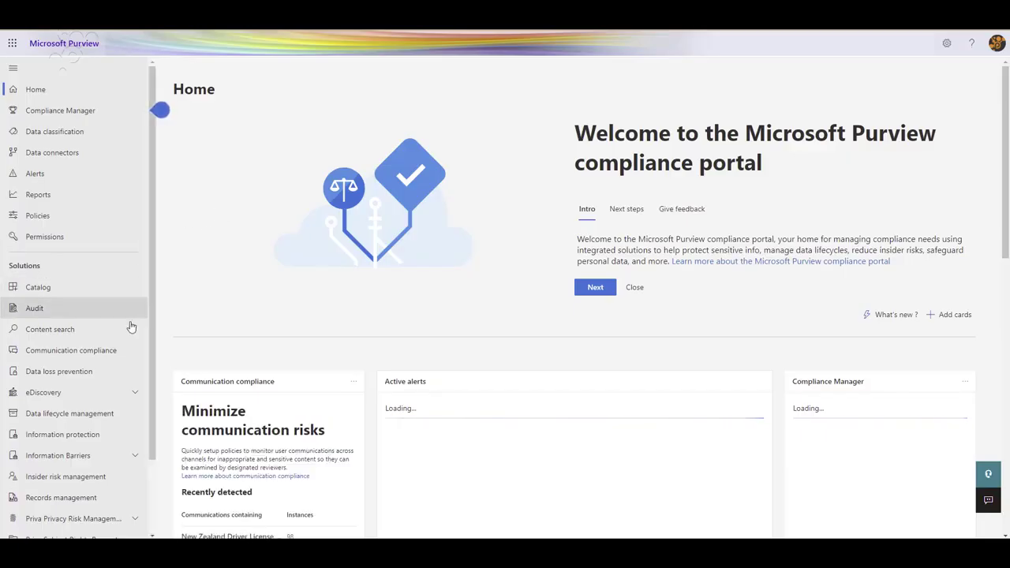
- View the Information protection Labels in Purview, listing Internal and Confidential
left_click(132, 435)
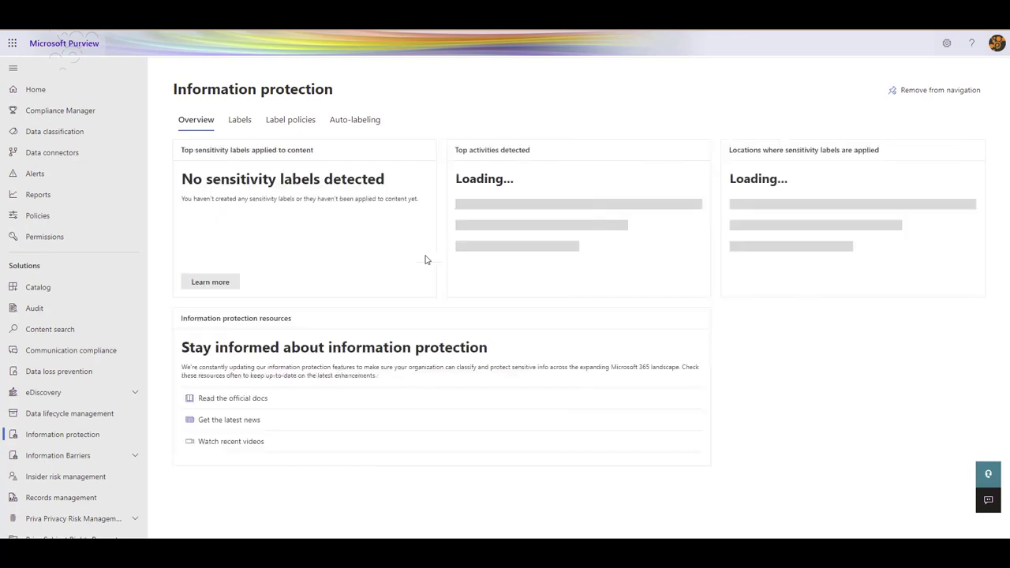
left_click(238, 123)
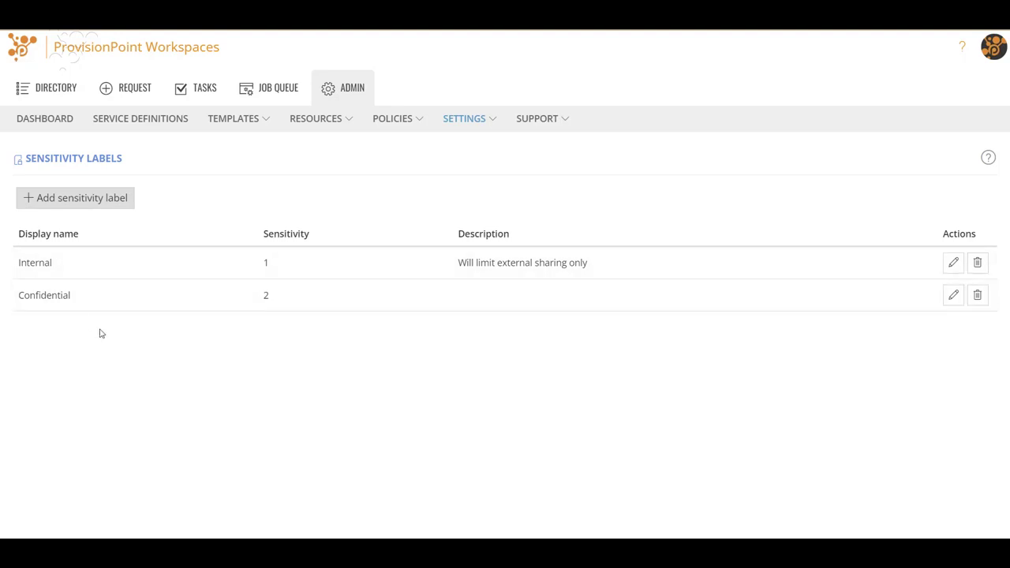
- Edit the Internal label: sensitivity 1, private, guests disabled, organization-only sharing
left_click(953, 262)
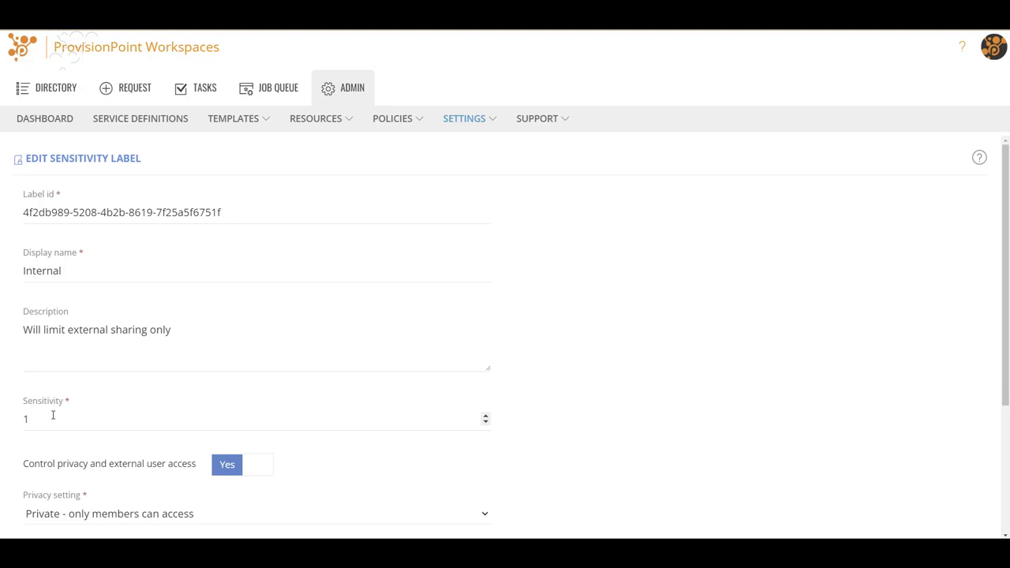
scroll(53, 415, "down", 3)
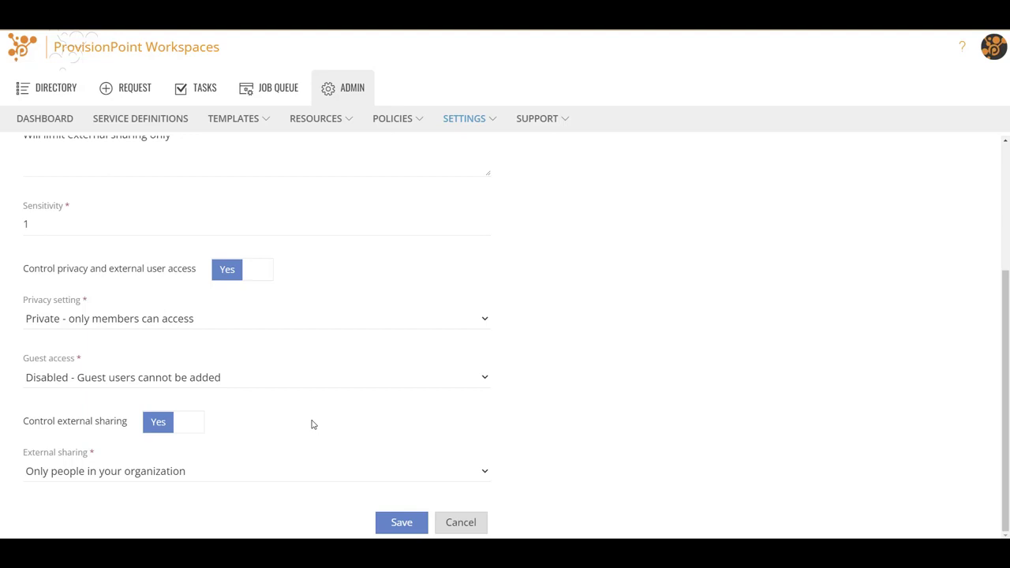
- Check the Departmental Team service's Sensitivity settings, keeping Internal as the default label
left_click(131, 127)
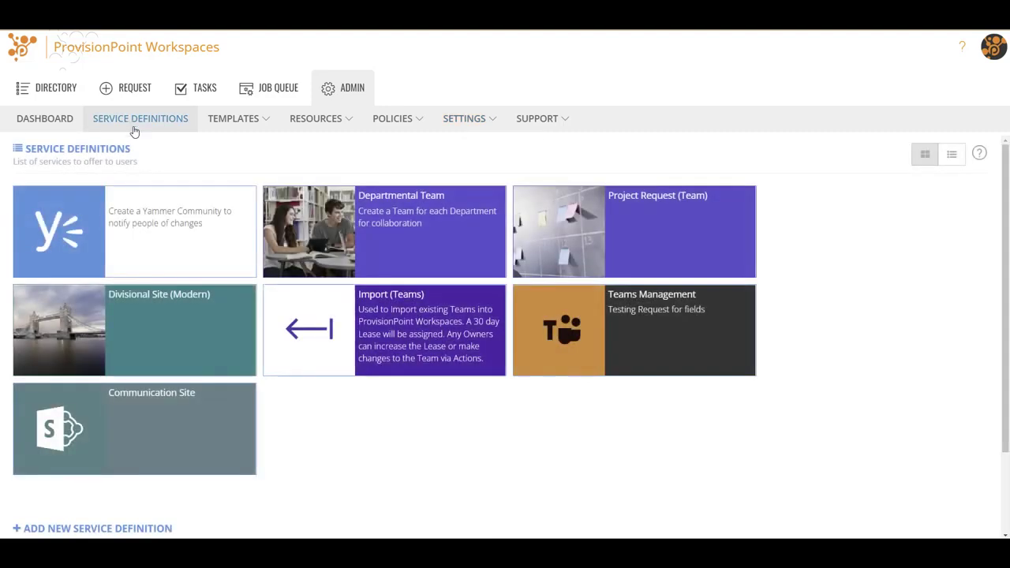
left_click(400, 229)
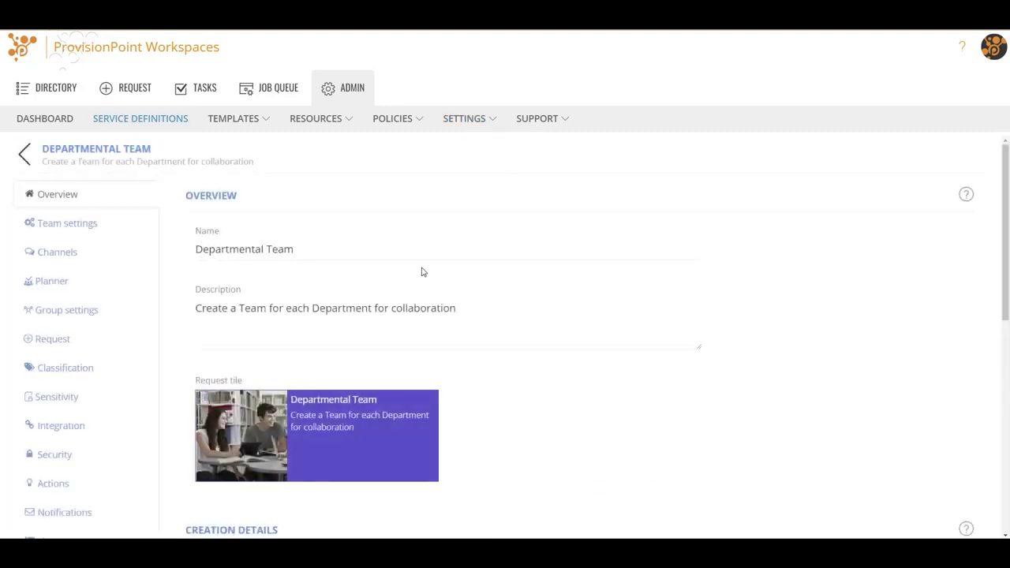
left_click(82, 396)
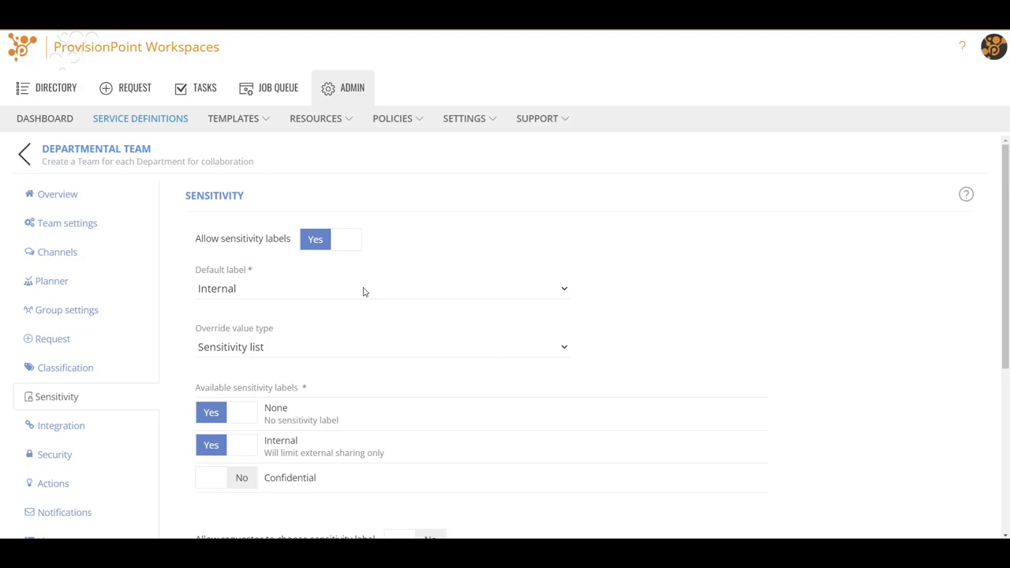
left_click(252, 293)
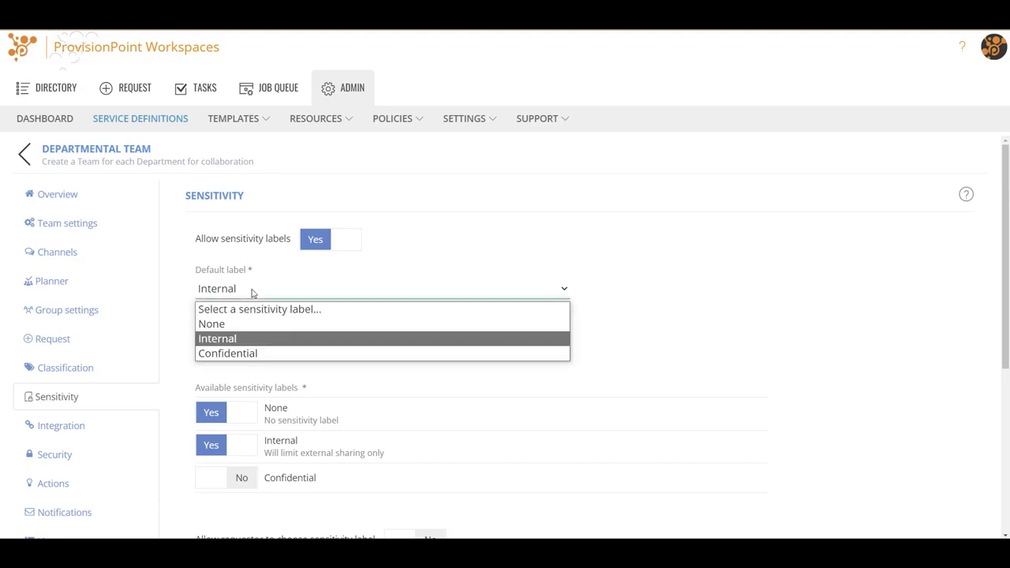
left_click(379, 282)
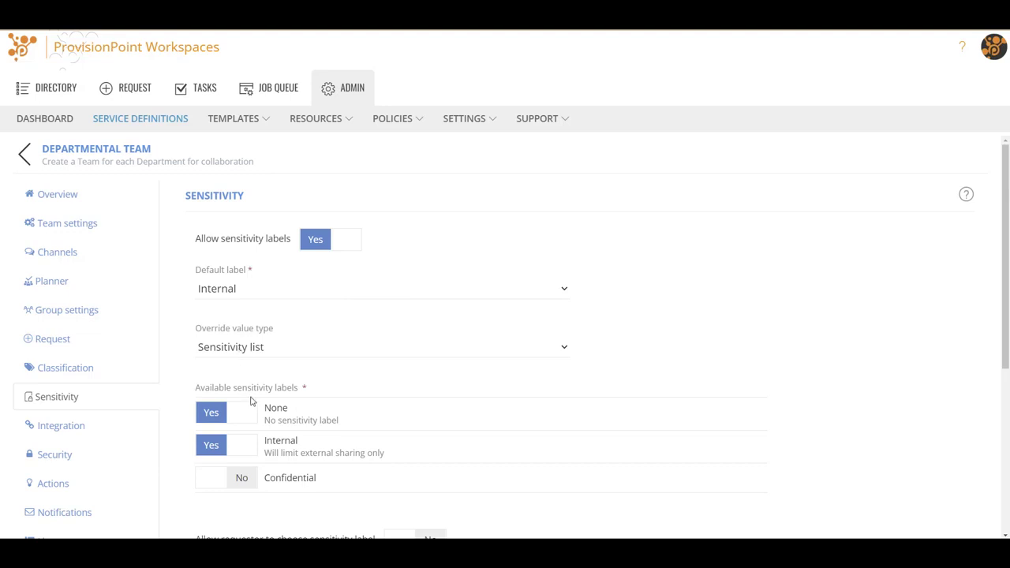
scroll(350, 439, "down", 1)
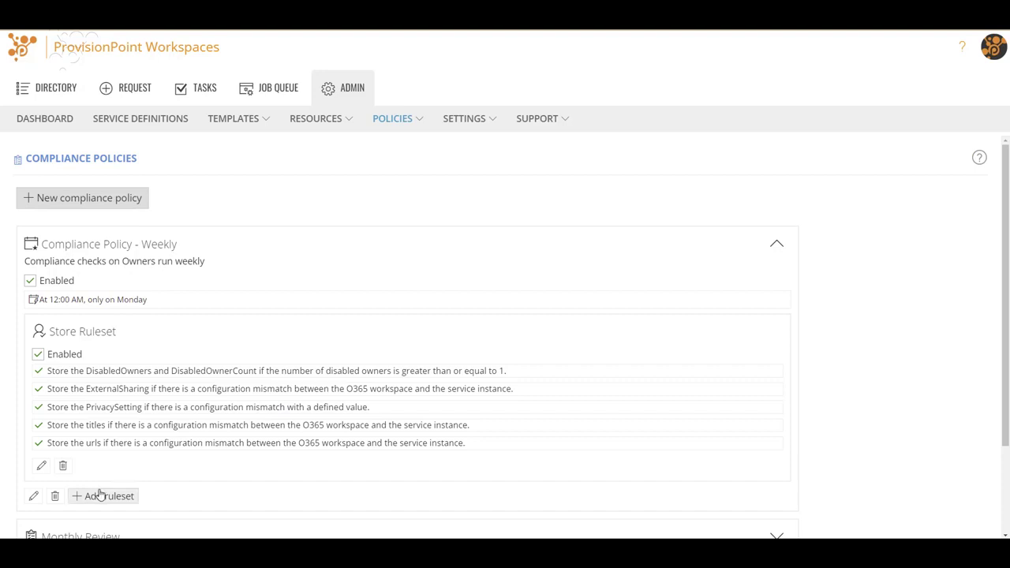
- Go to the compliance Rulesets and start a New Rule under Store Ruleset
mouse_move(398, 123)
mouse_move(473, 148)
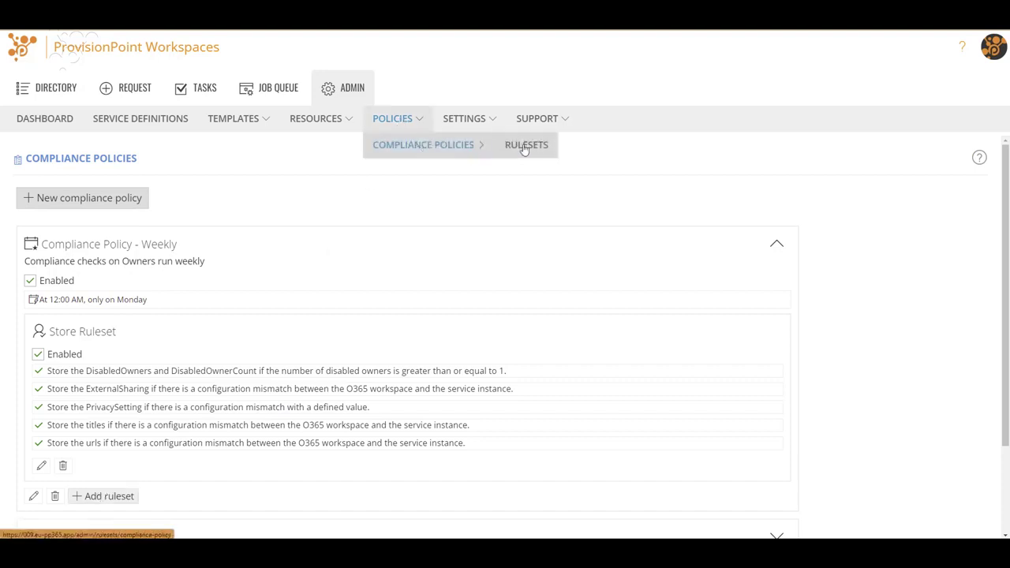
left_click(524, 148)
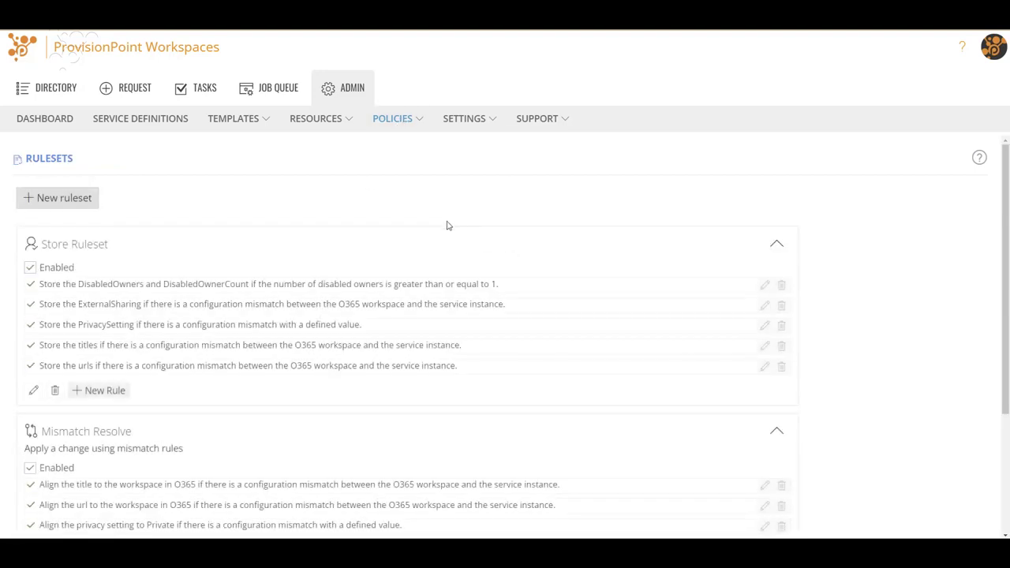
left_click(97, 391)
- Name the new rule Privacy Mismatch - Align, which fills in its description
left_click(165, 218)
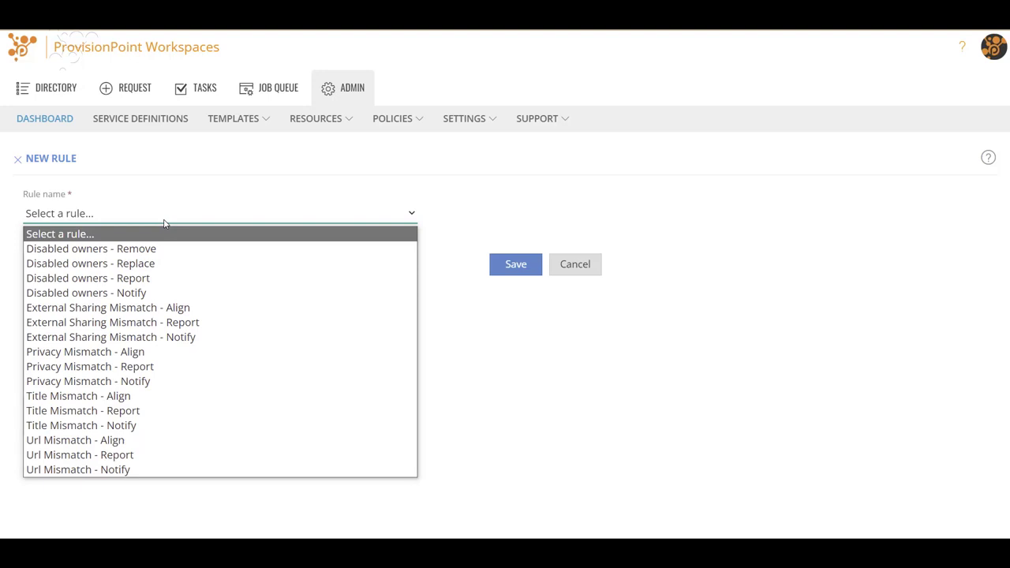
left_click(86, 351)
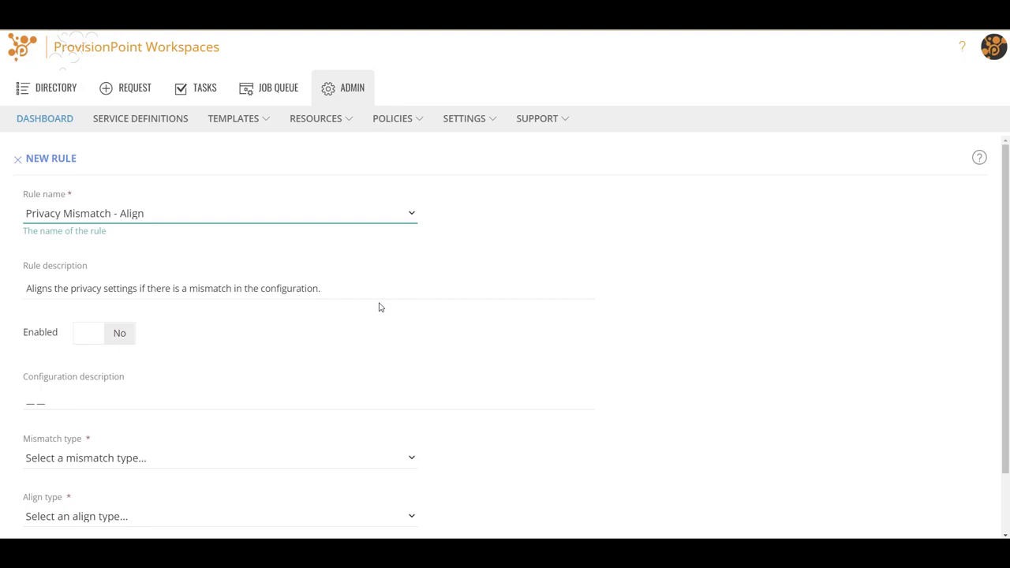
scroll(379, 307, "down", 2)
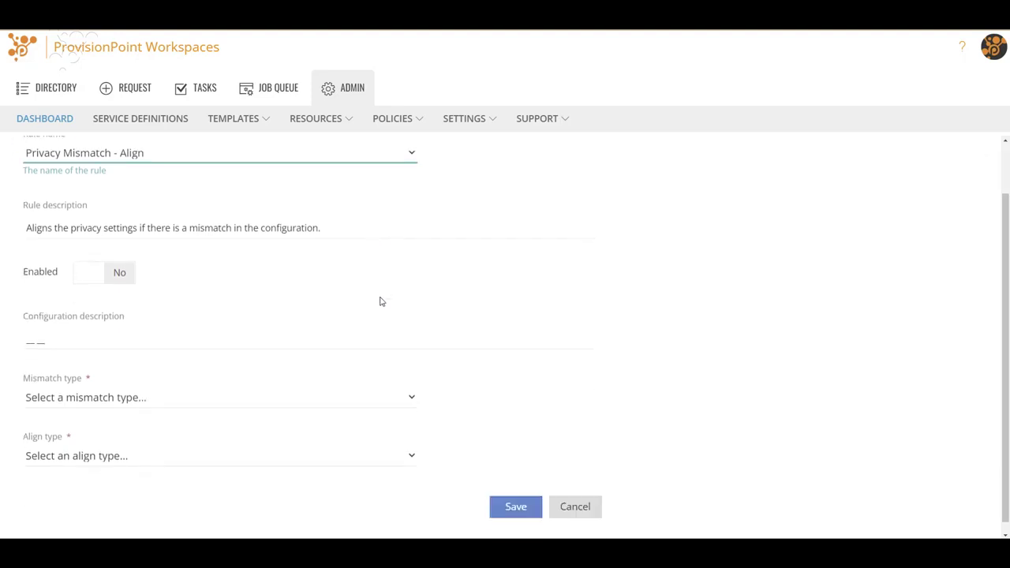
left_click(217, 396)
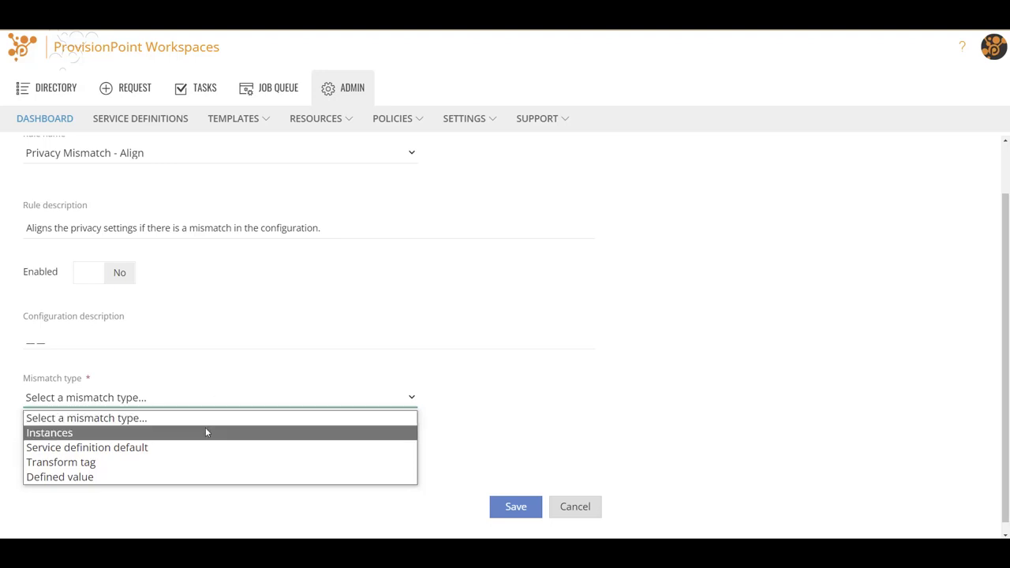
- Set the rule's mismatch type to Defined value with mismatch value Private
left_click(205, 431)
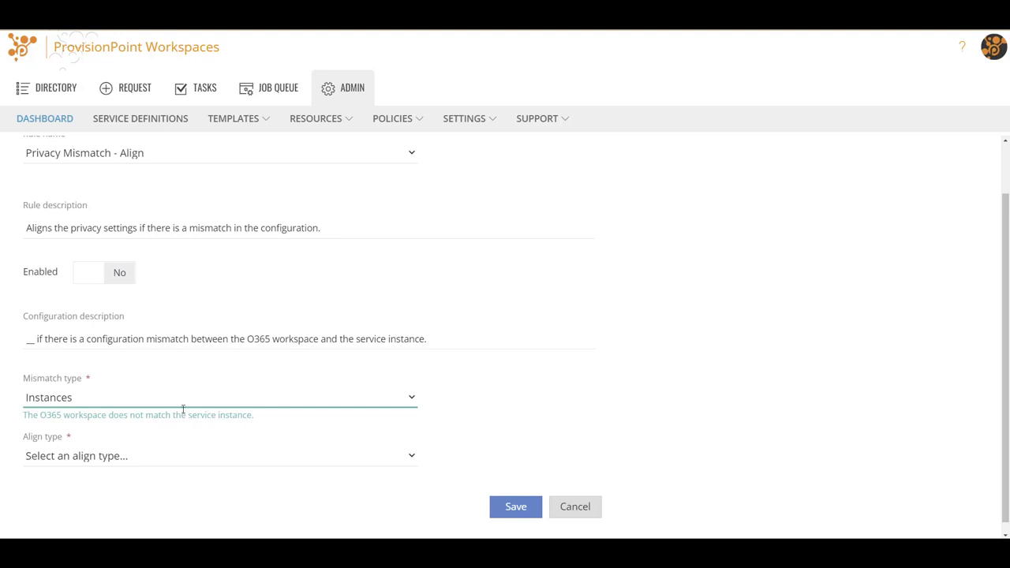
left_click(179, 405)
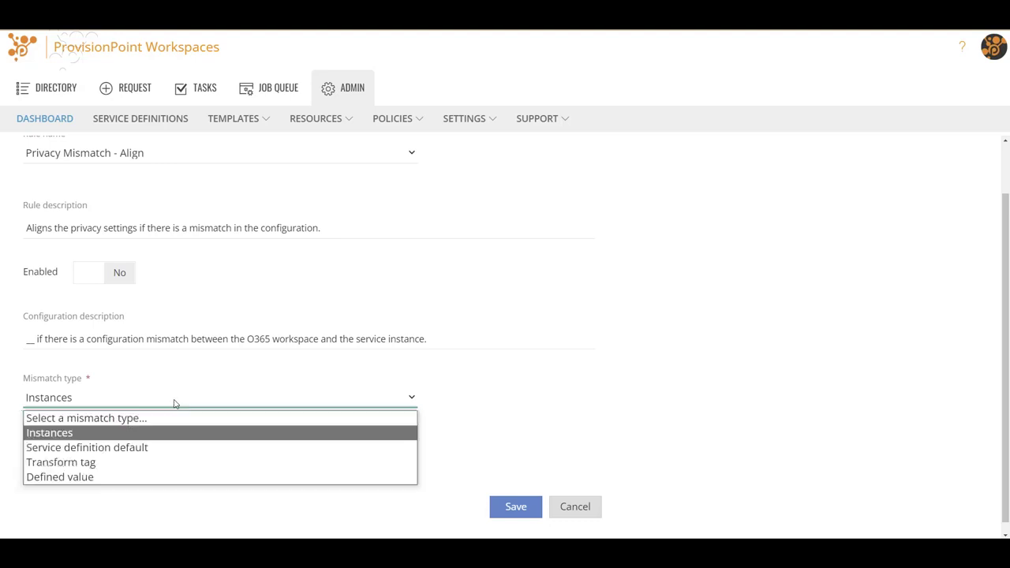
left_click(145, 476)
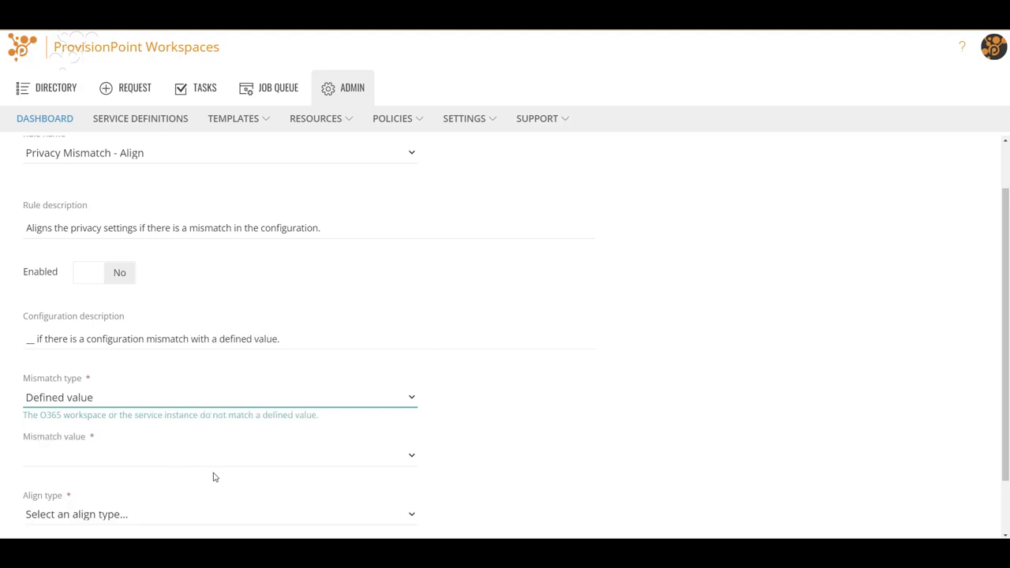
left_click(199, 461)
left_click(111, 475)
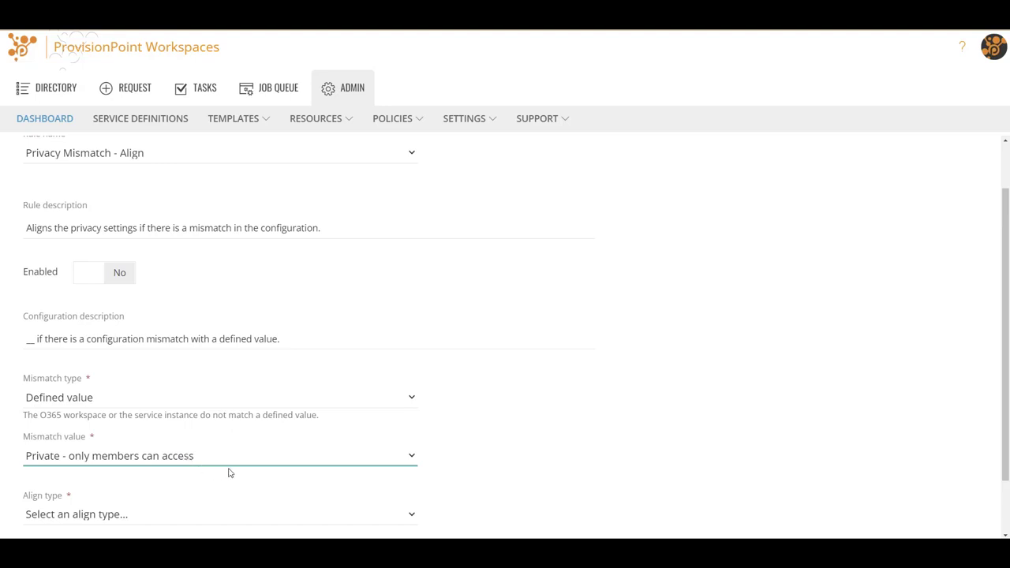
- Set the align type to Defined value with align value Private
scroll(229, 472, "down", 2)
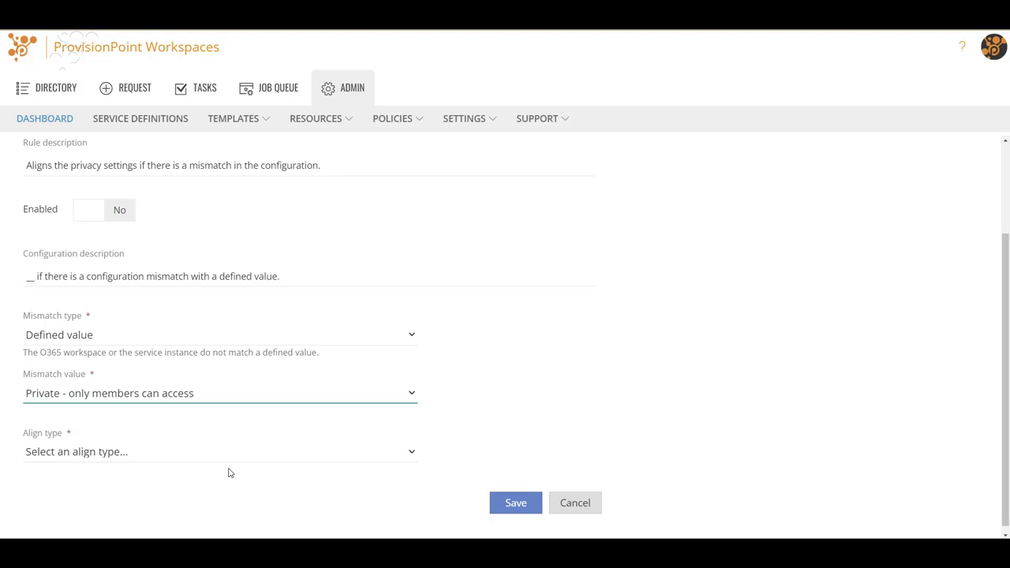
left_click(146, 452)
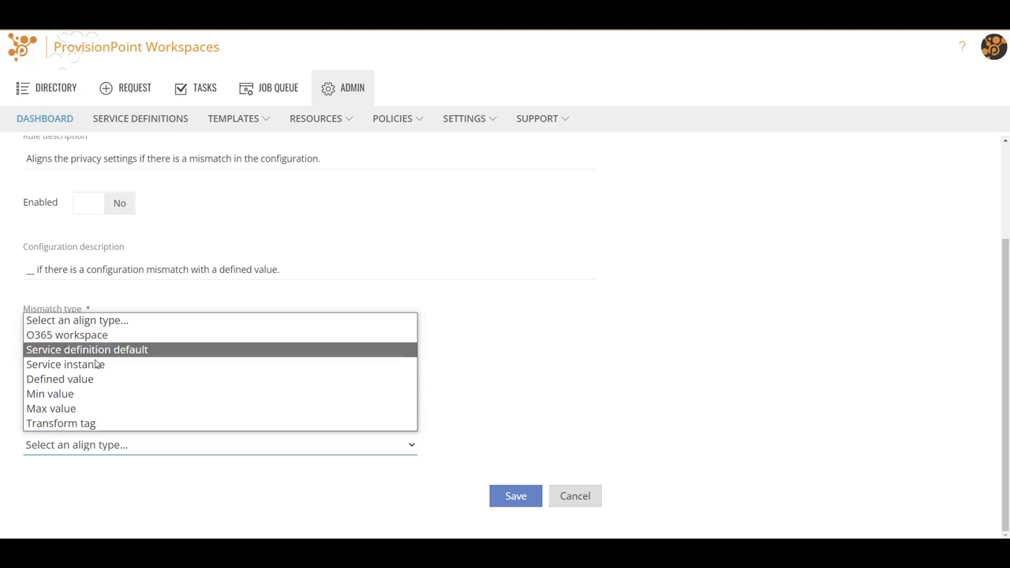
left_click(90, 384)
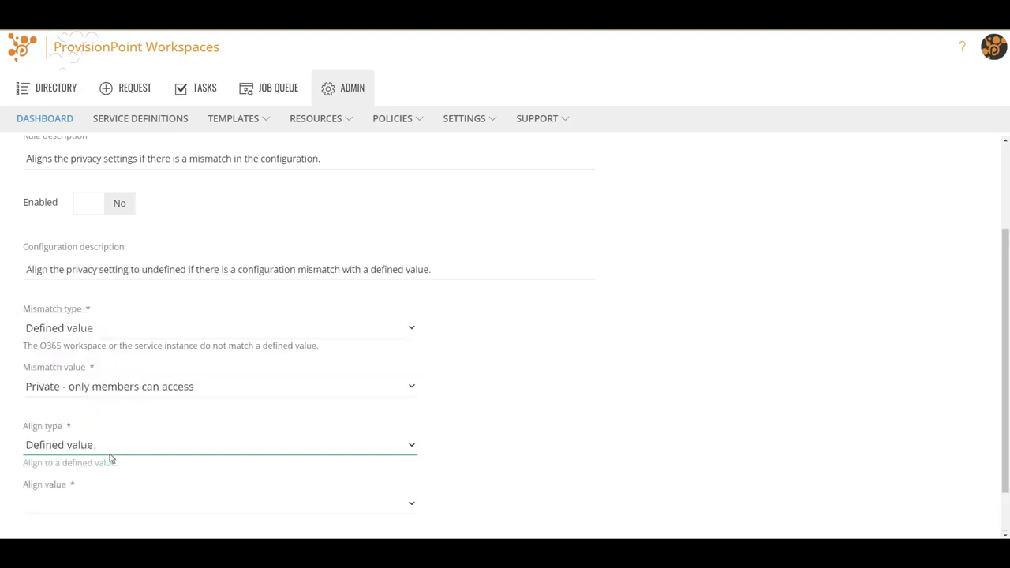
left_click(95, 505)
left_click(89, 469)
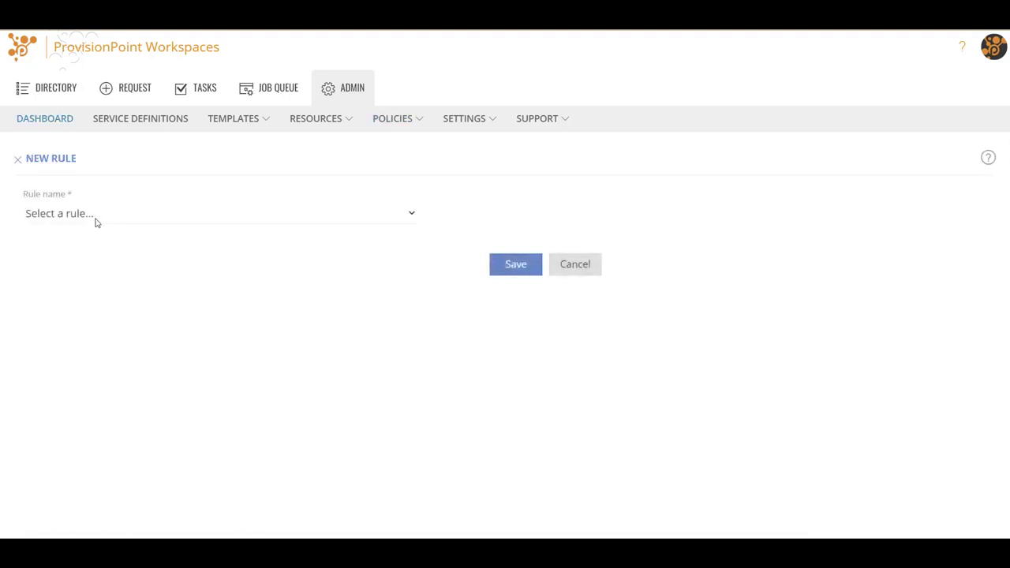
- Choose Title Mismatch - Align as the rule name with mismatch type Instances
left_click(95, 221)
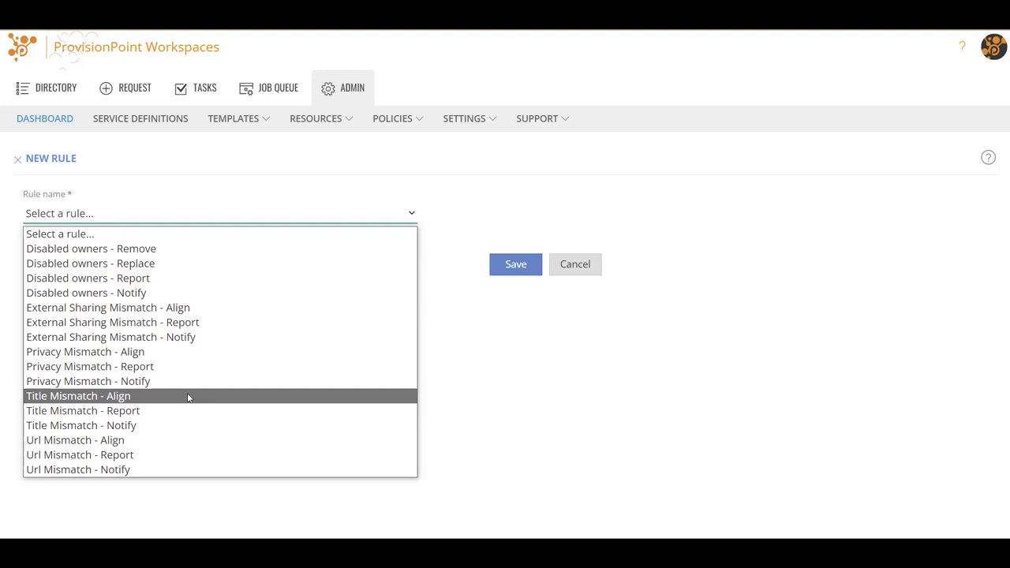
left_click(188, 396)
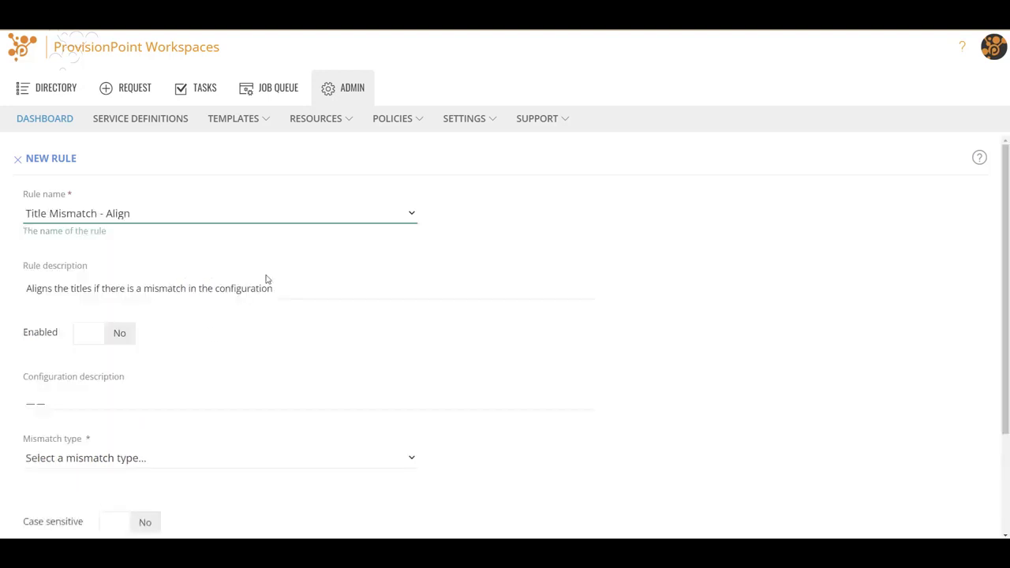
scroll(266, 280, "down", 3)
left_click(135, 322)
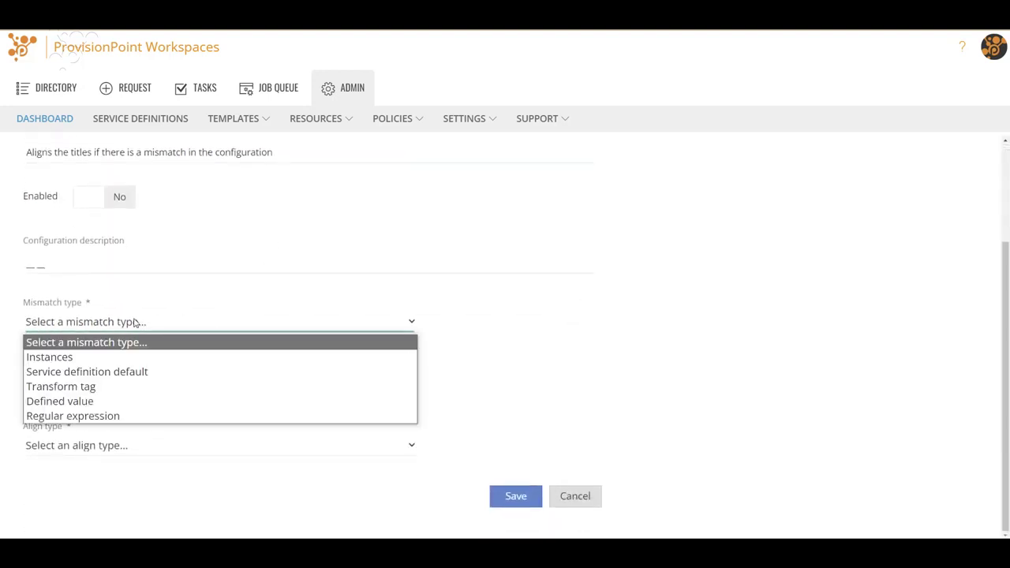
left_click(119, 418)
left_click(144, 379)
left_click(120, 327)
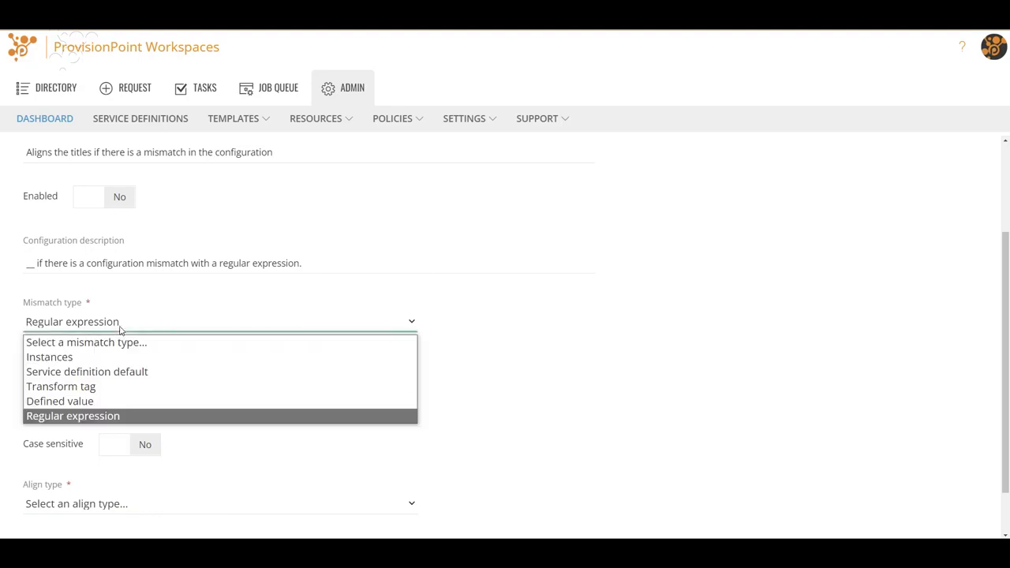
left_click(198, 357)
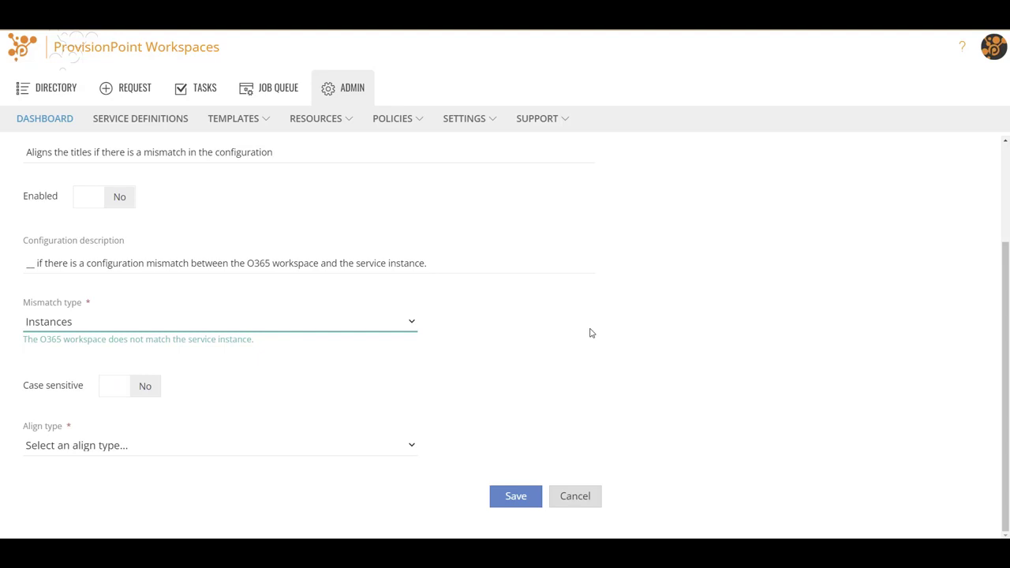
- Set the rule's align type to O365 workspace
left_click(109, 447)
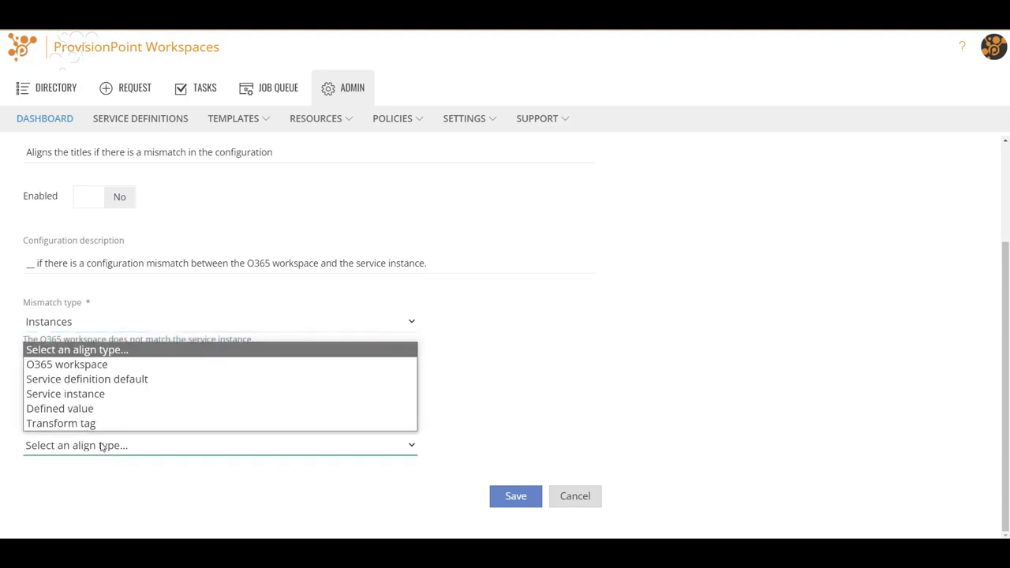
left_click(79, 364)
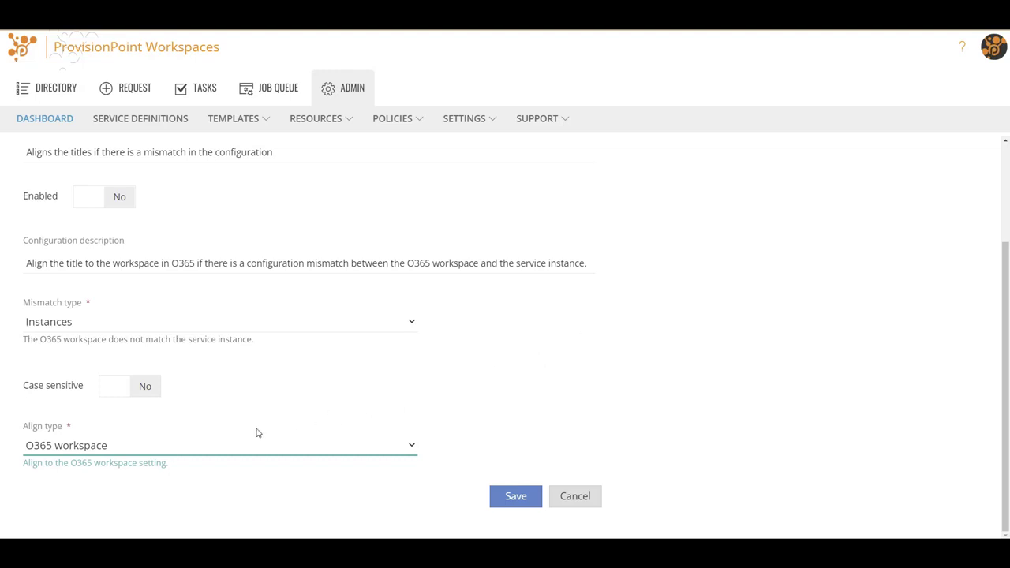
left_click(202, 449)
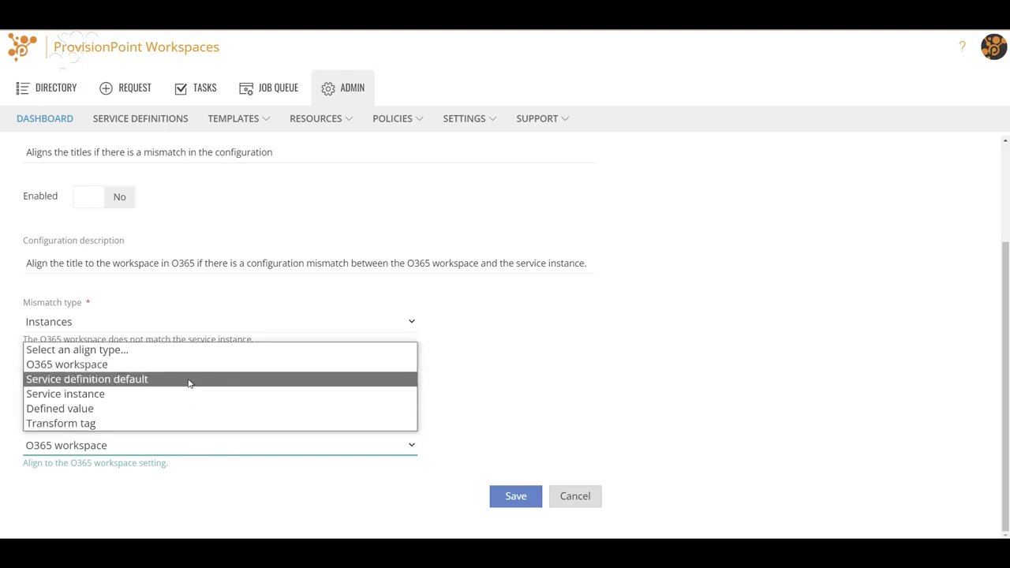
key("Escape")
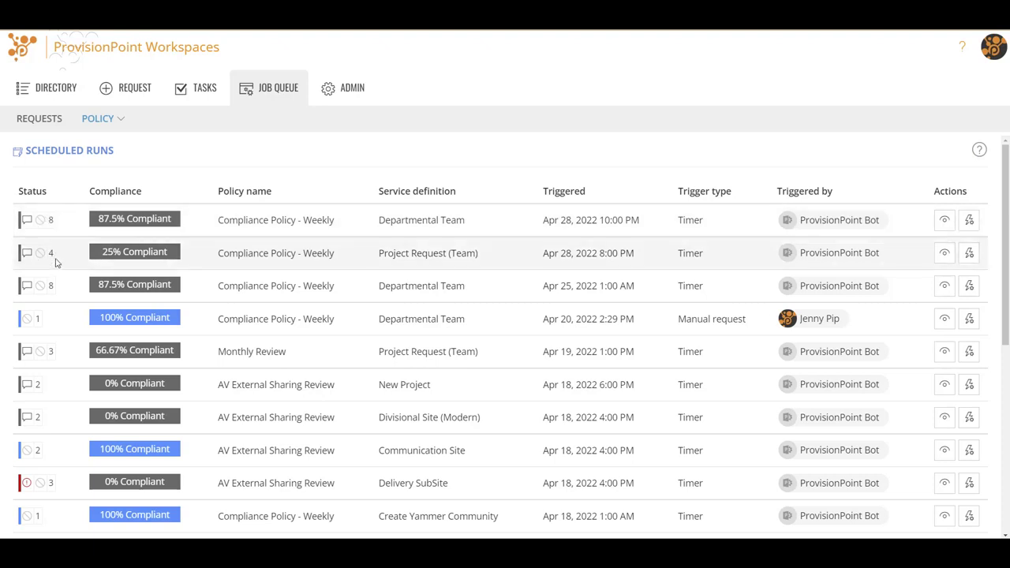
- Inspect the 25% compliant weekly run's checks, including Operations Office Move INT's
left_click(968, 253)
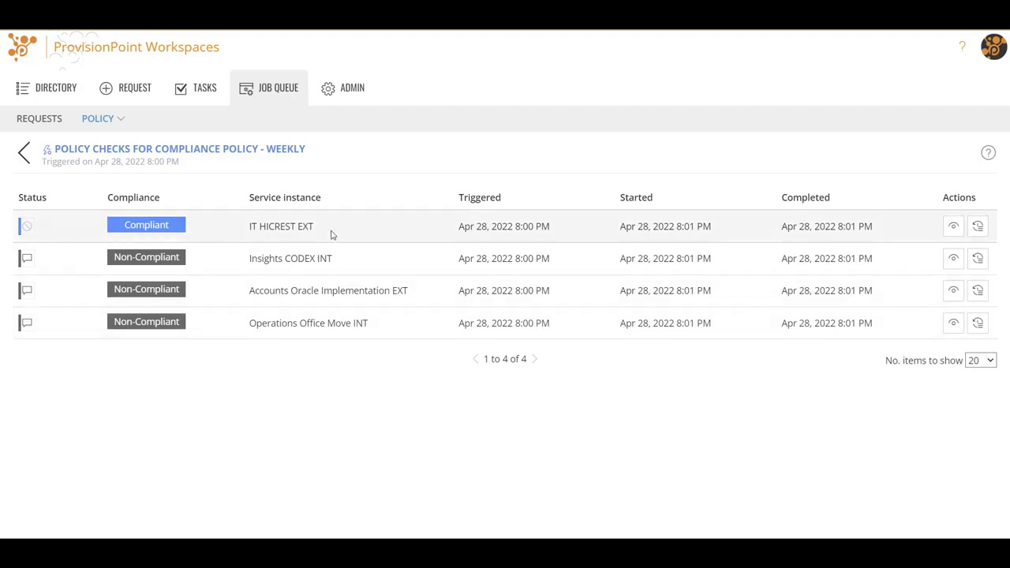
left_click(955, 325)
scroll(707, 277, "down", 2)
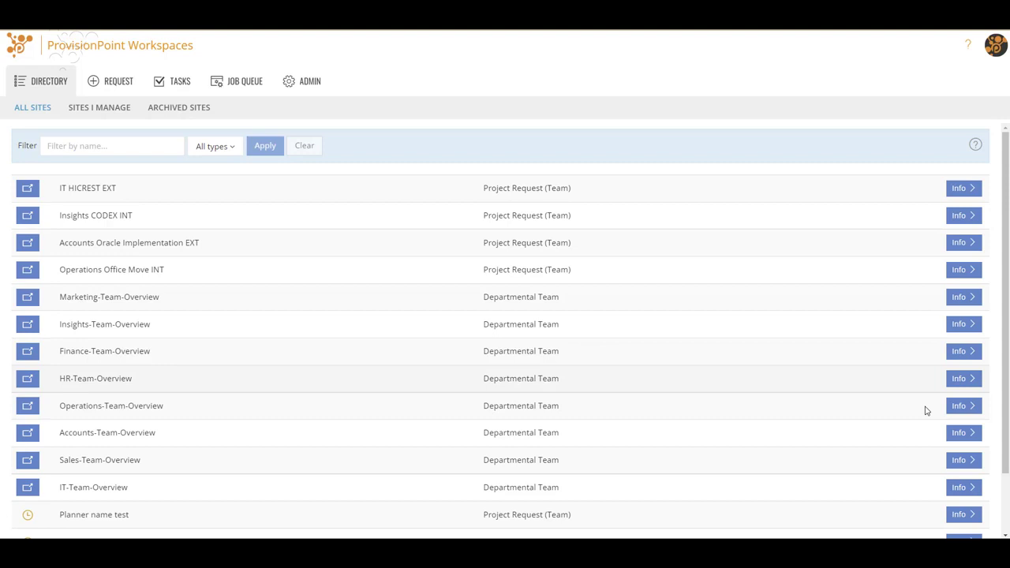
- From Operations Office Move INT's details, go to its Actions and choose Change Url
left_click(959, 271)
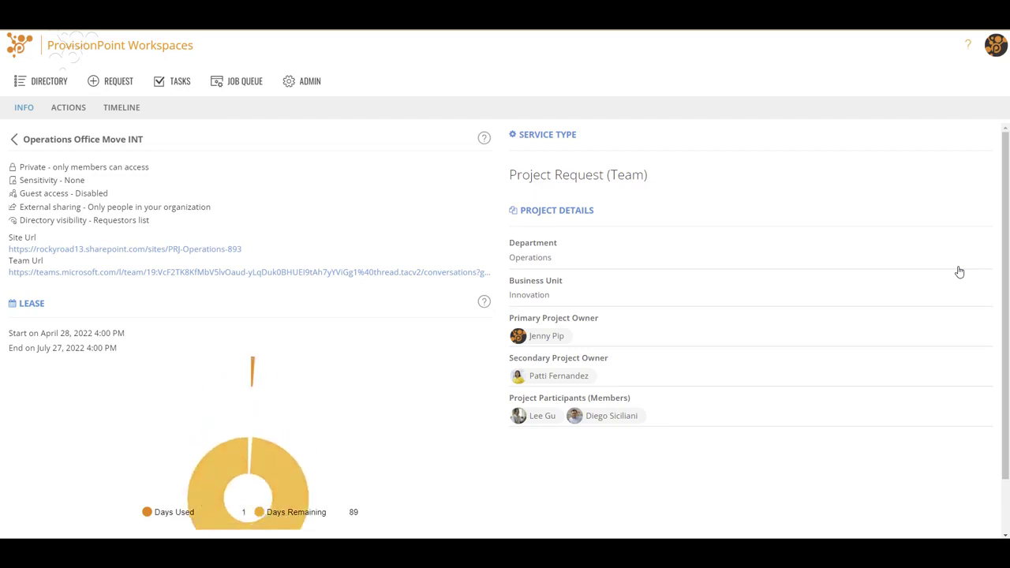
left_click(68, 107)
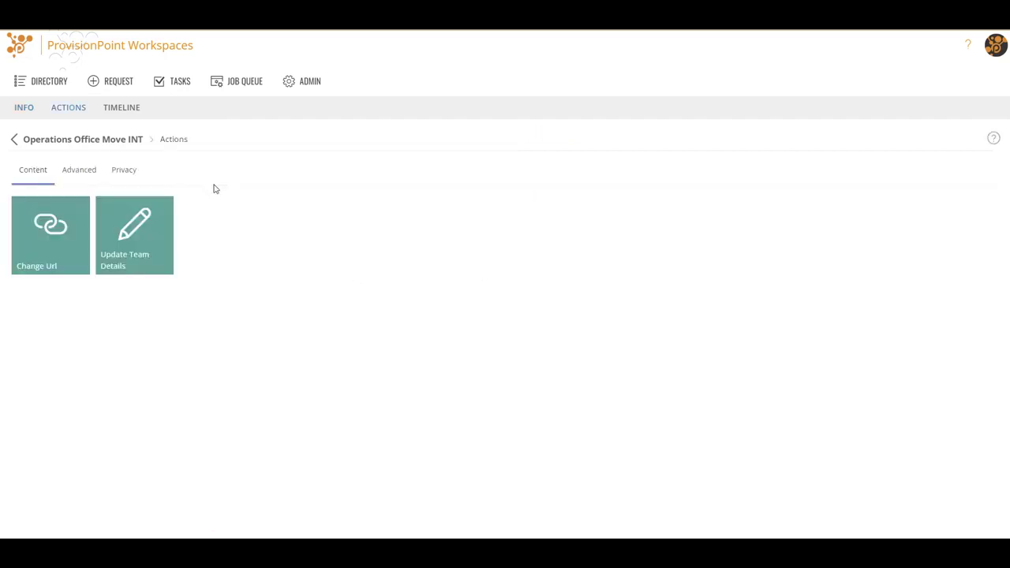
left_click(45, 270)
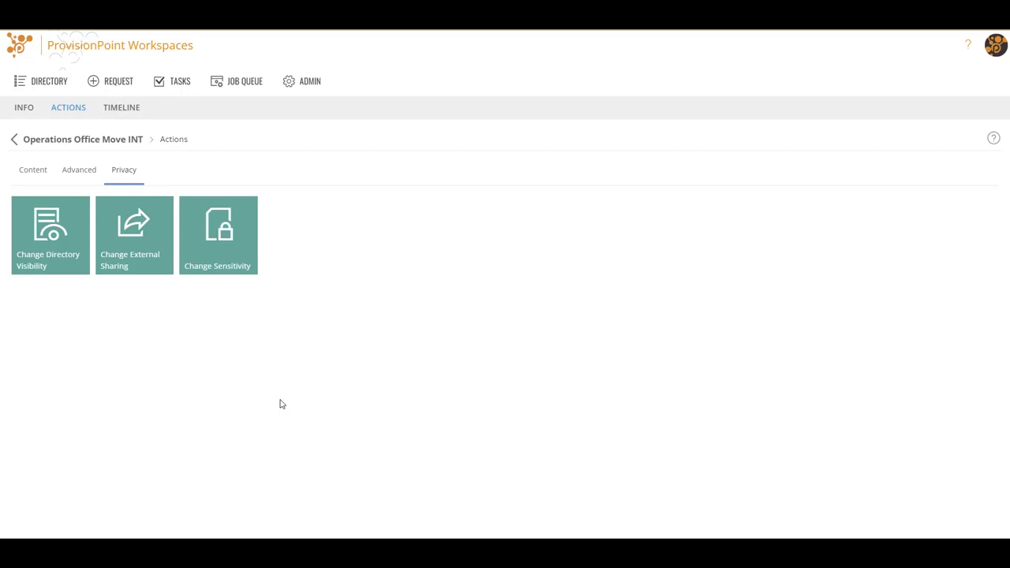
left_click(41, 269)
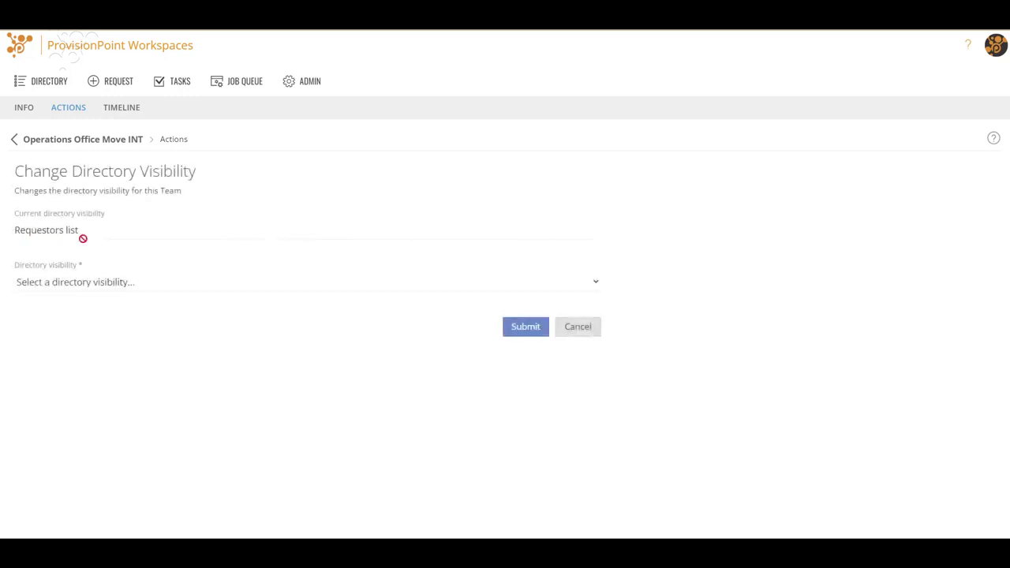
left_click(94, 284)
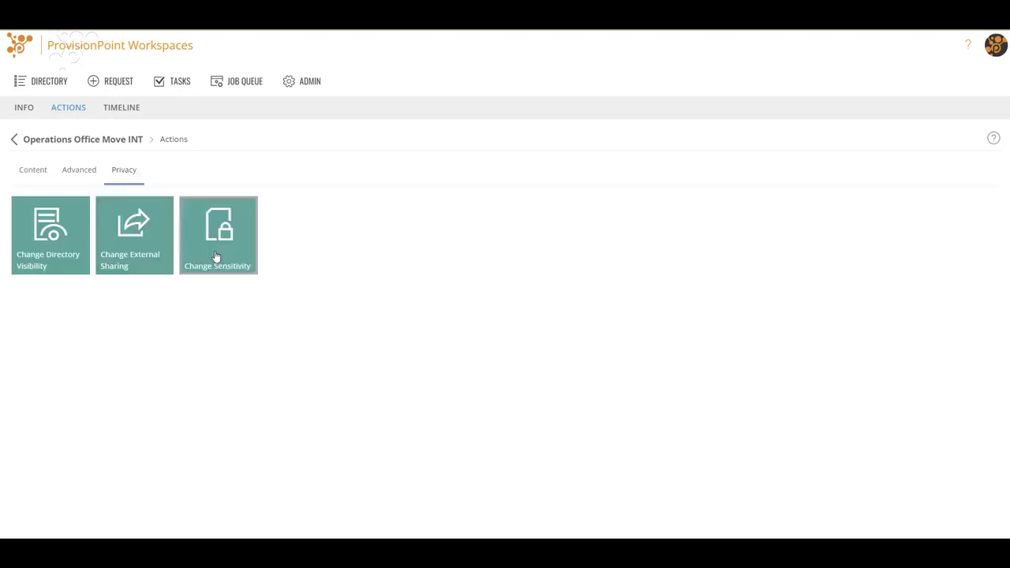
- Submit a request changing Operations Office Move INT's sensitivity label from None to Internal
left_click(215, 256)
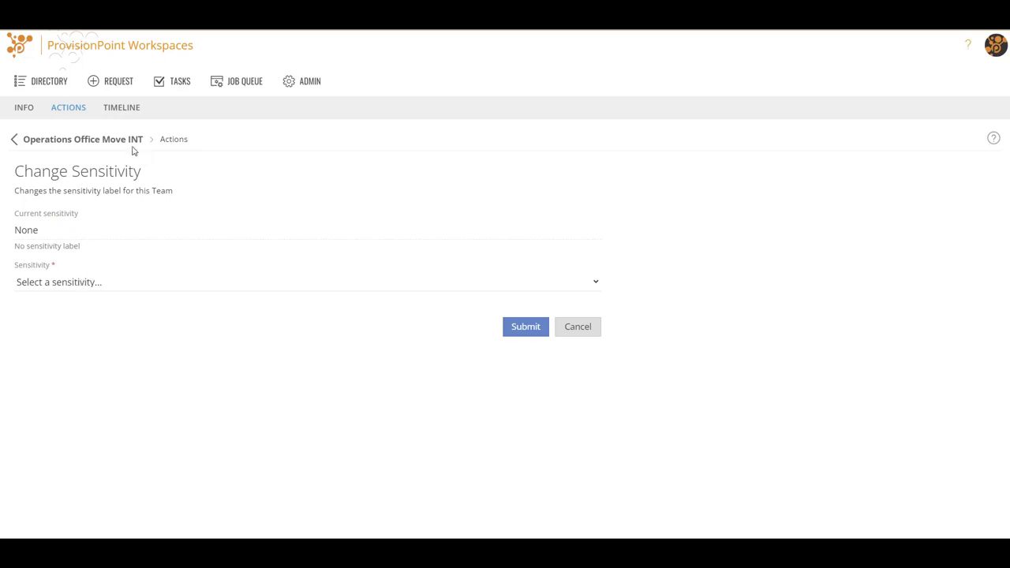
left_click(94, 287)
left_click(90, 327)
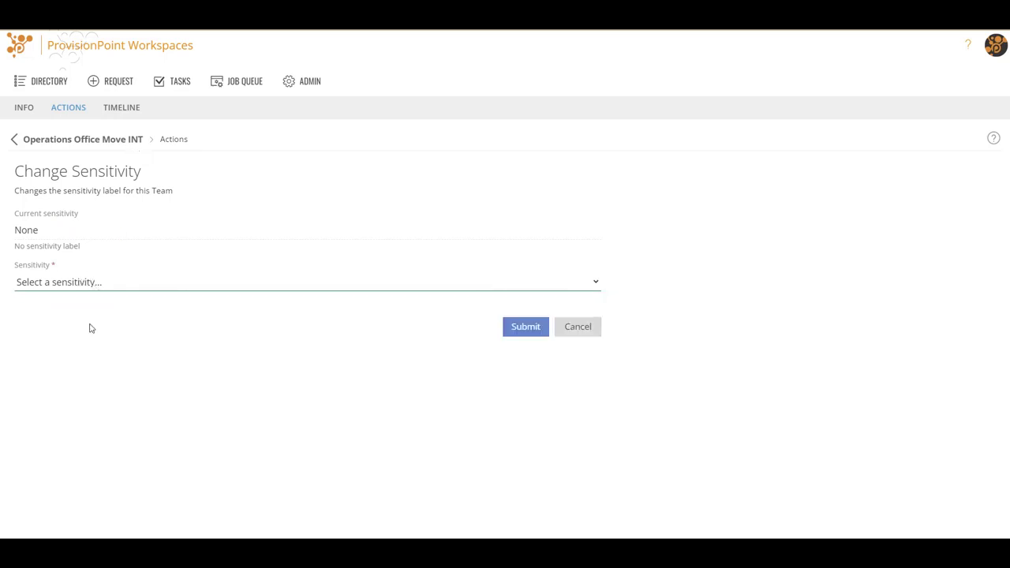
left_click(525, 330)
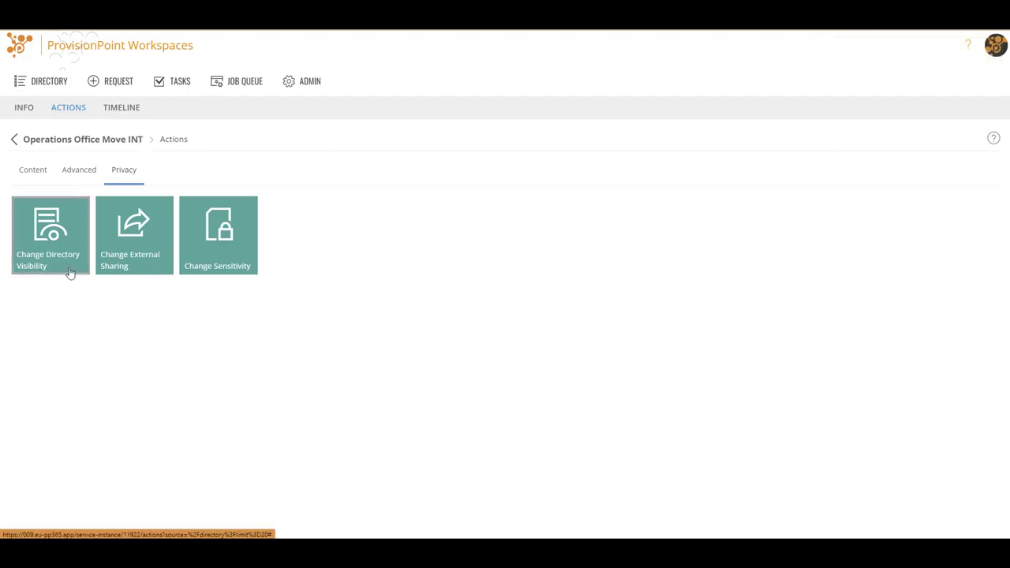
- Review the timeline entry for the None-to-Internal sensitivity change, then go back to the info page
left_click(120, 107)
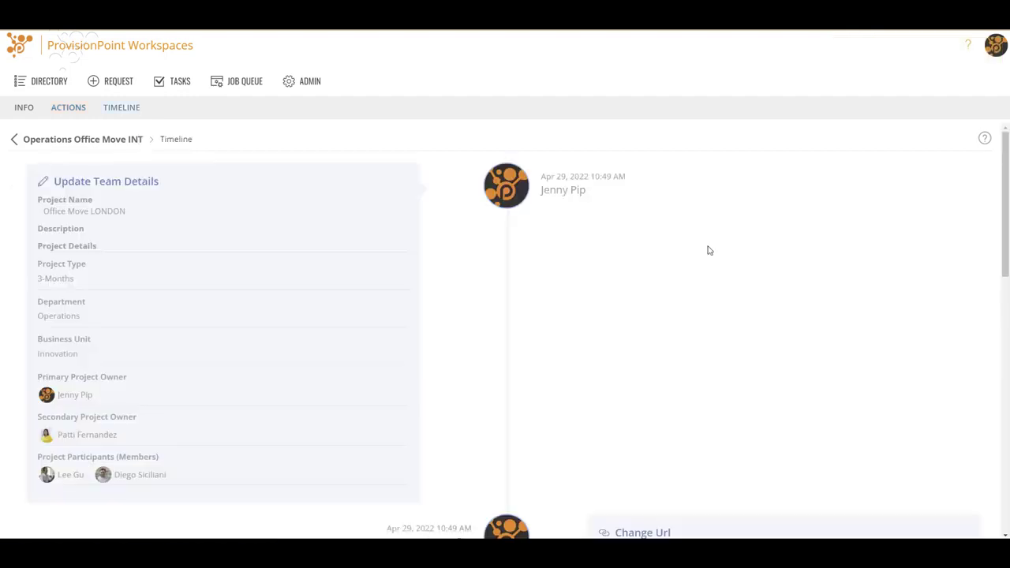
scroll(707, 250, "down", 3)
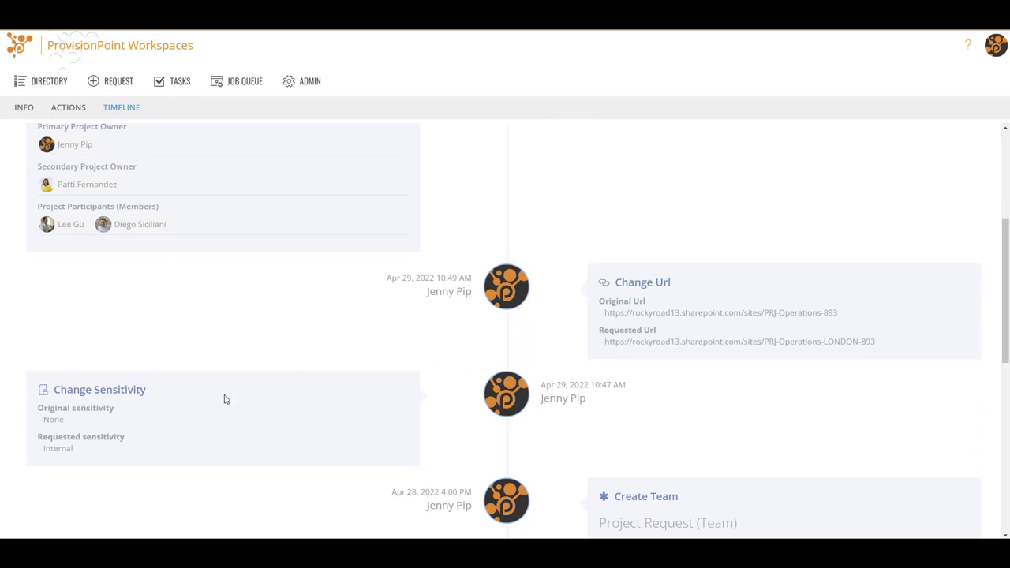
scroll(225, 395, "up", 5)
left_click(25, 107)
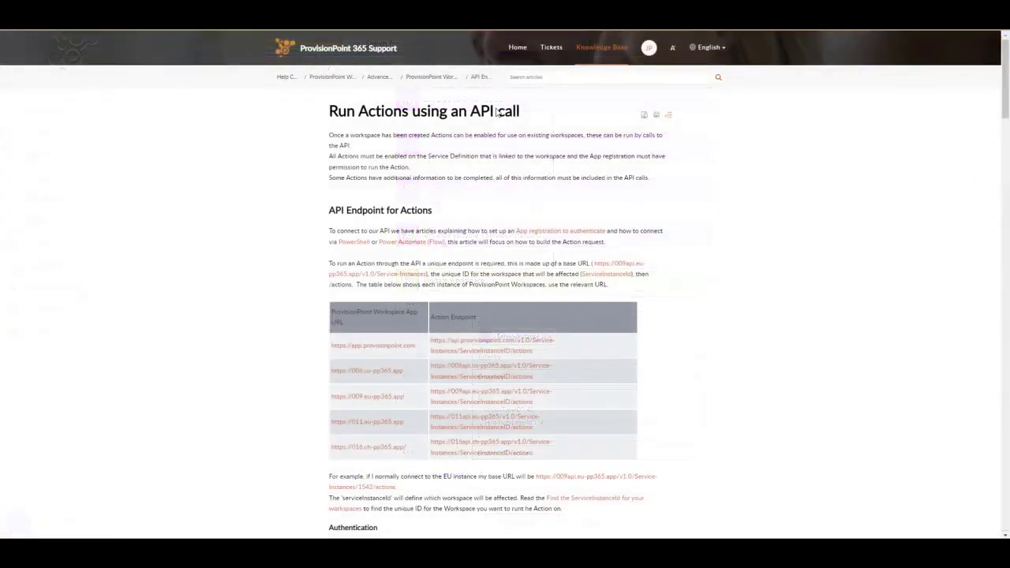
- Scroll the API help article down to the API Body table of ActionTypeId values
scroll(746, 300, "down", 15)
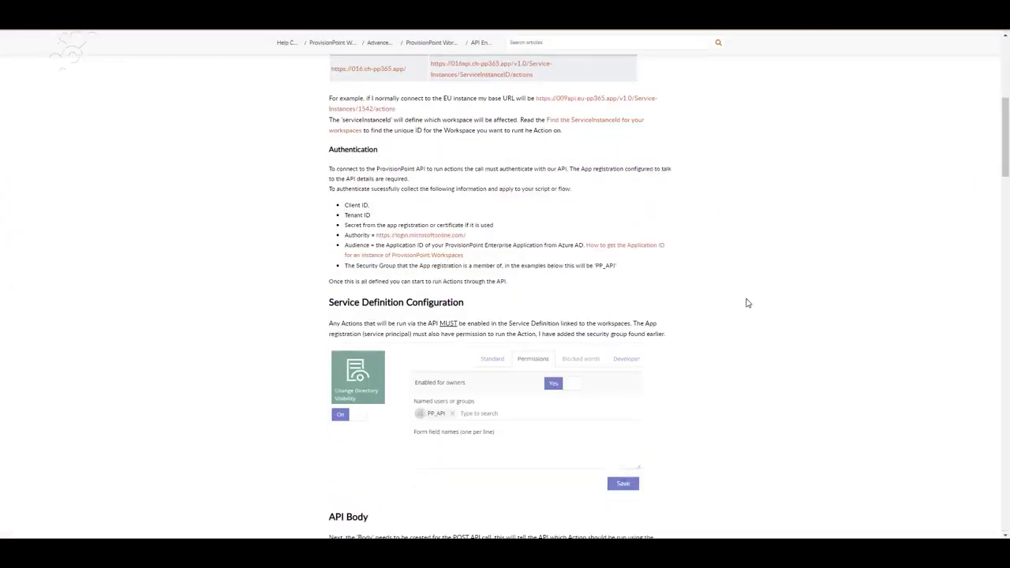
scroll(746, 302, "down", 20)
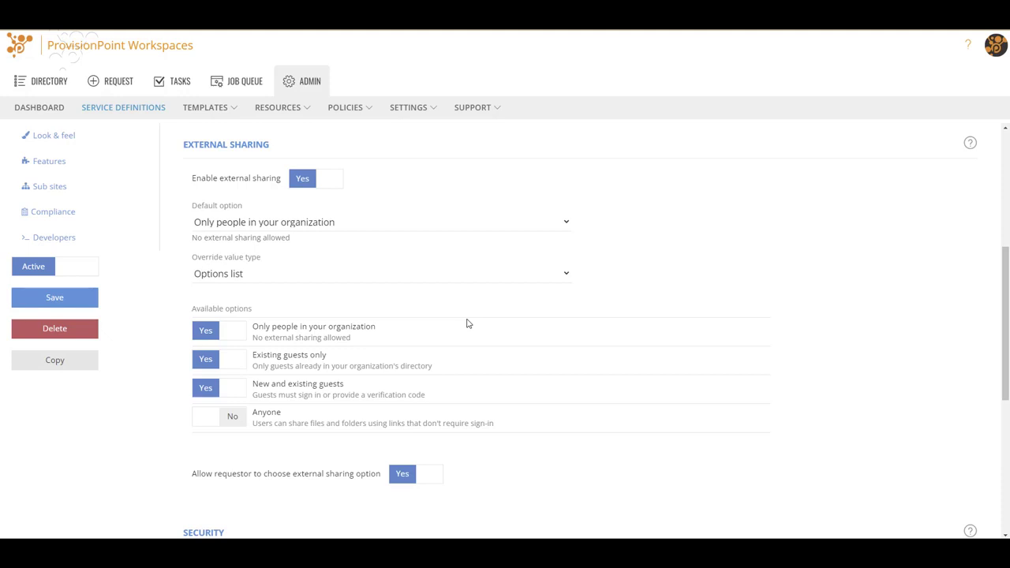
- Set 'Allow requestor to choose external sharing option' to No
left_click(403, 478)
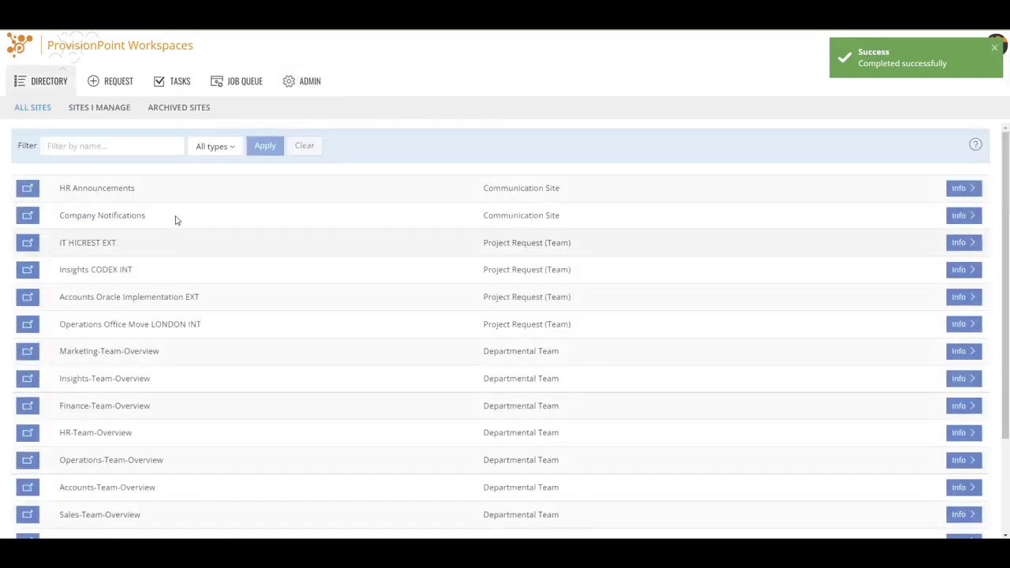
- Open HR Announcements' info and list the values in the Change External Sharing dropdown
left_click(949, 192)
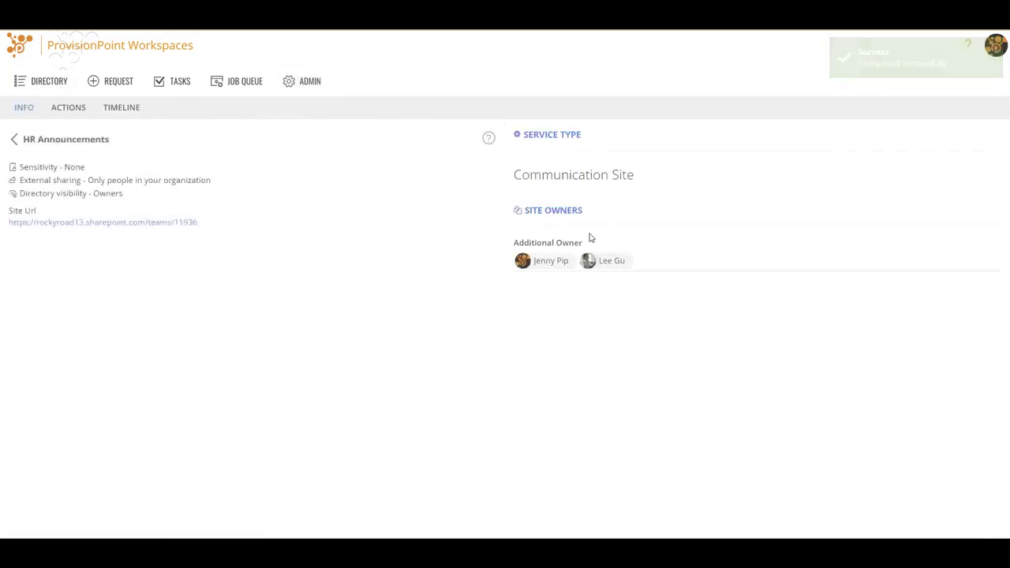
left_click(68, 111)
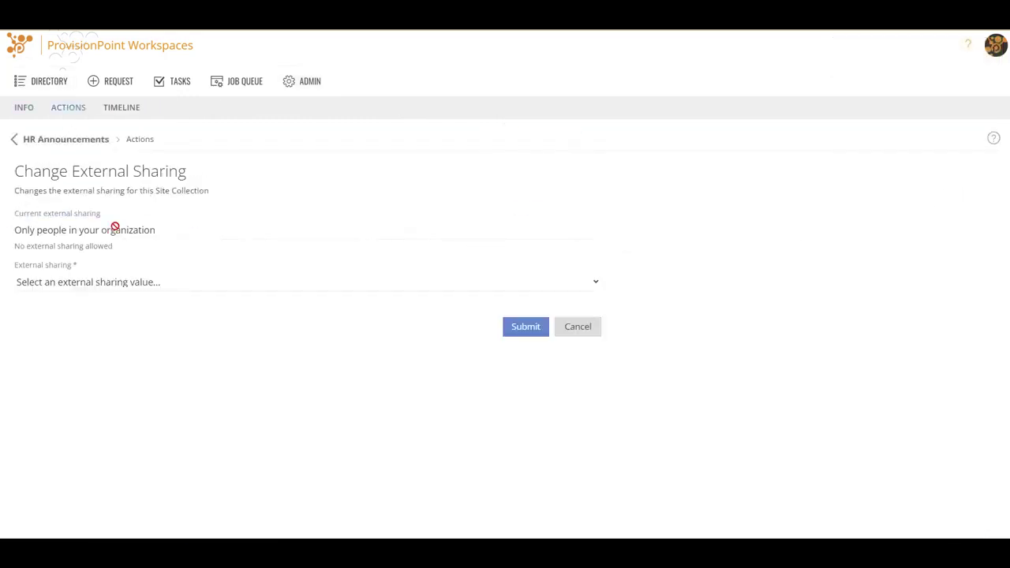
left_click(113, 284)
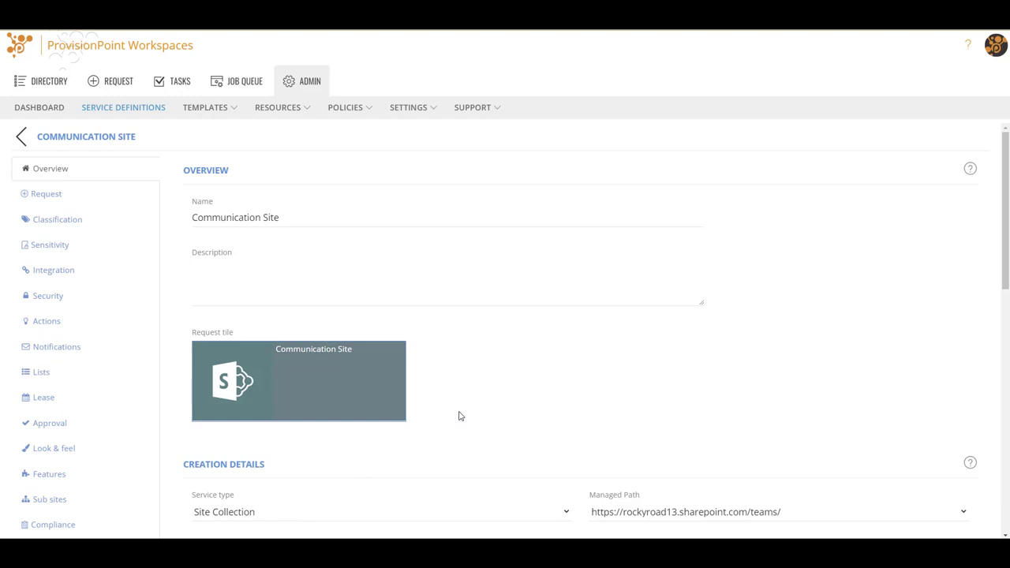
- Set the Primary Site Collection Administrator's user selection type to Dynamic format
scroll(460, 416, "down", 5)
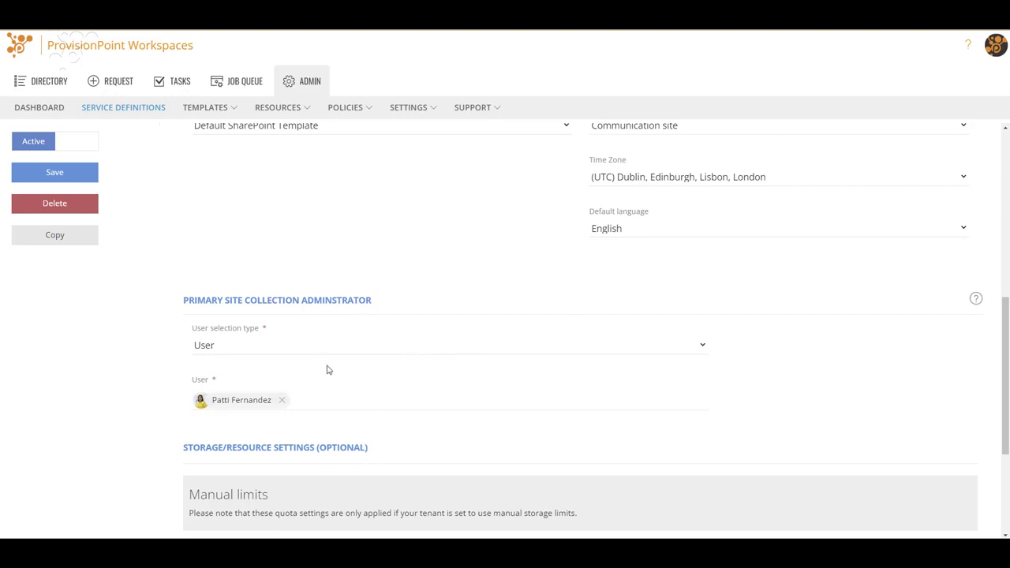
left_click(273, 354)
key("Escape")
key("Down")
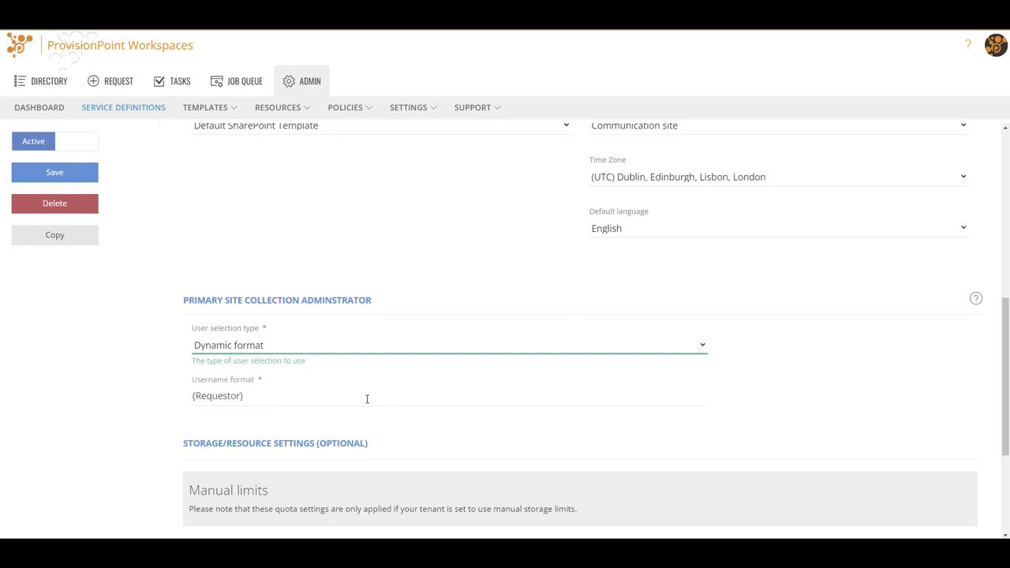
- Change the username format from {Requestor} to {PrimaryOwner}
left_click(313, 397)
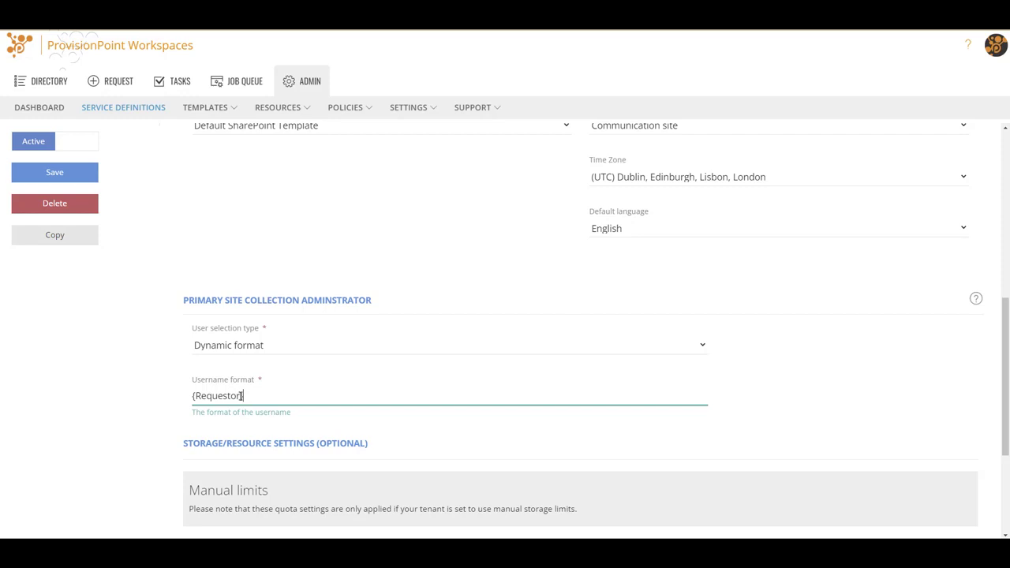
left_click_drag(243, 395, 192, 395)
type("{Primary Owner}")
key("BackSpace")
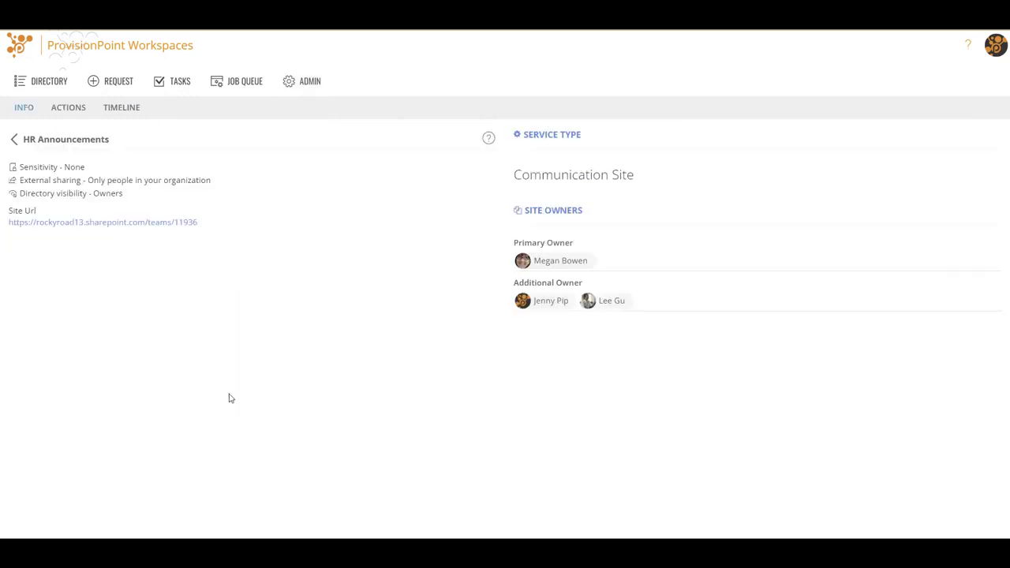